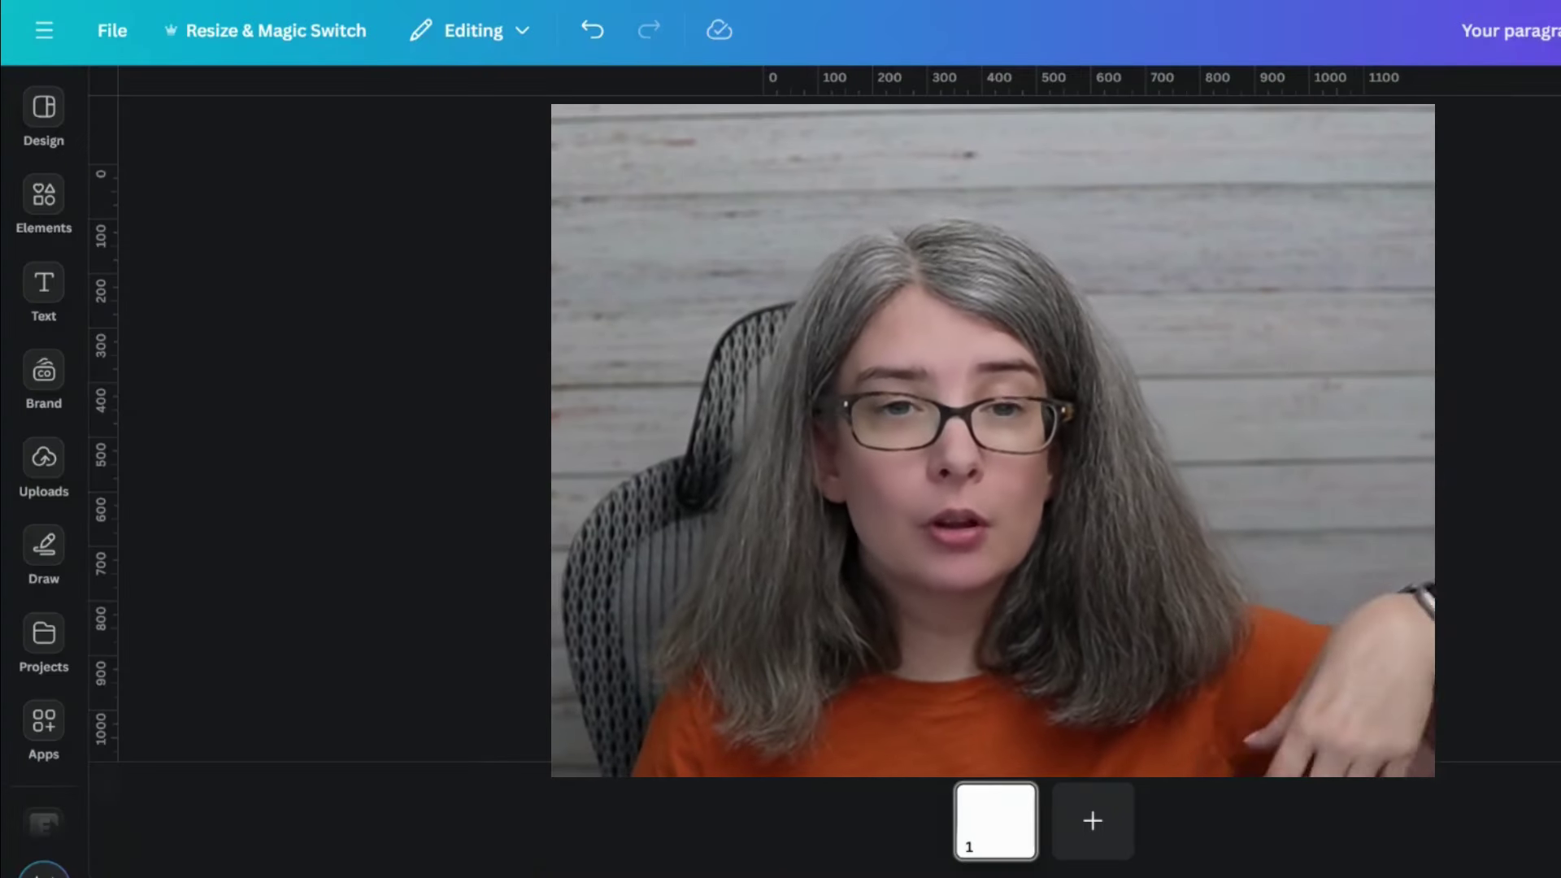
Open the Design templates panel in the left sidebar next to the blank page
left_click(57, 150)
Browse the Design, Elements and Projects tabs, then apply the Red Poppy Organic template page
left_click(64, 181)
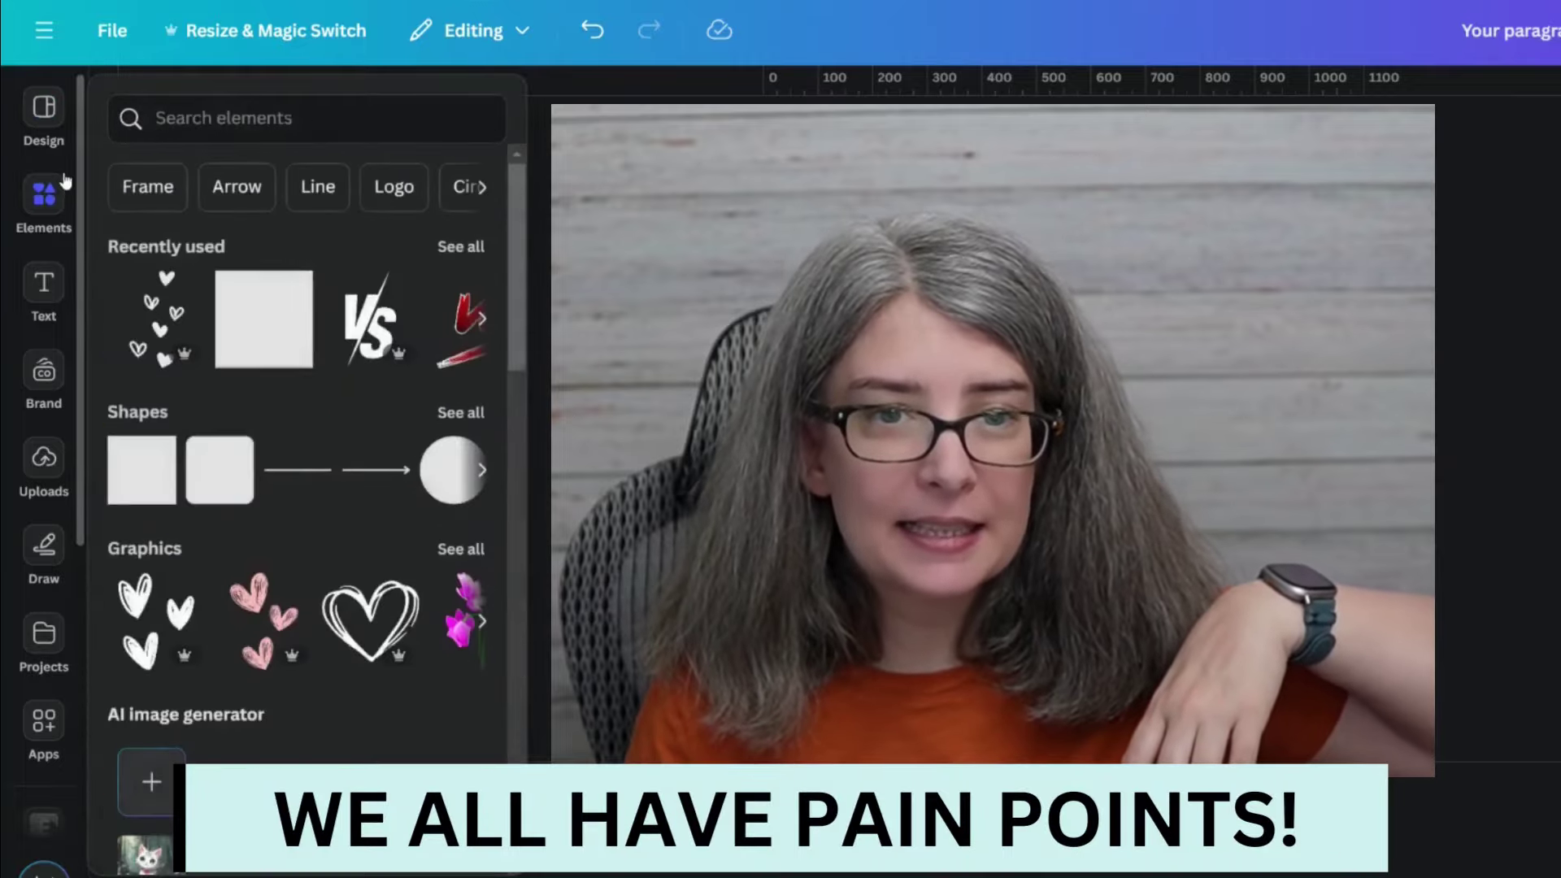
left_click(70, 161)
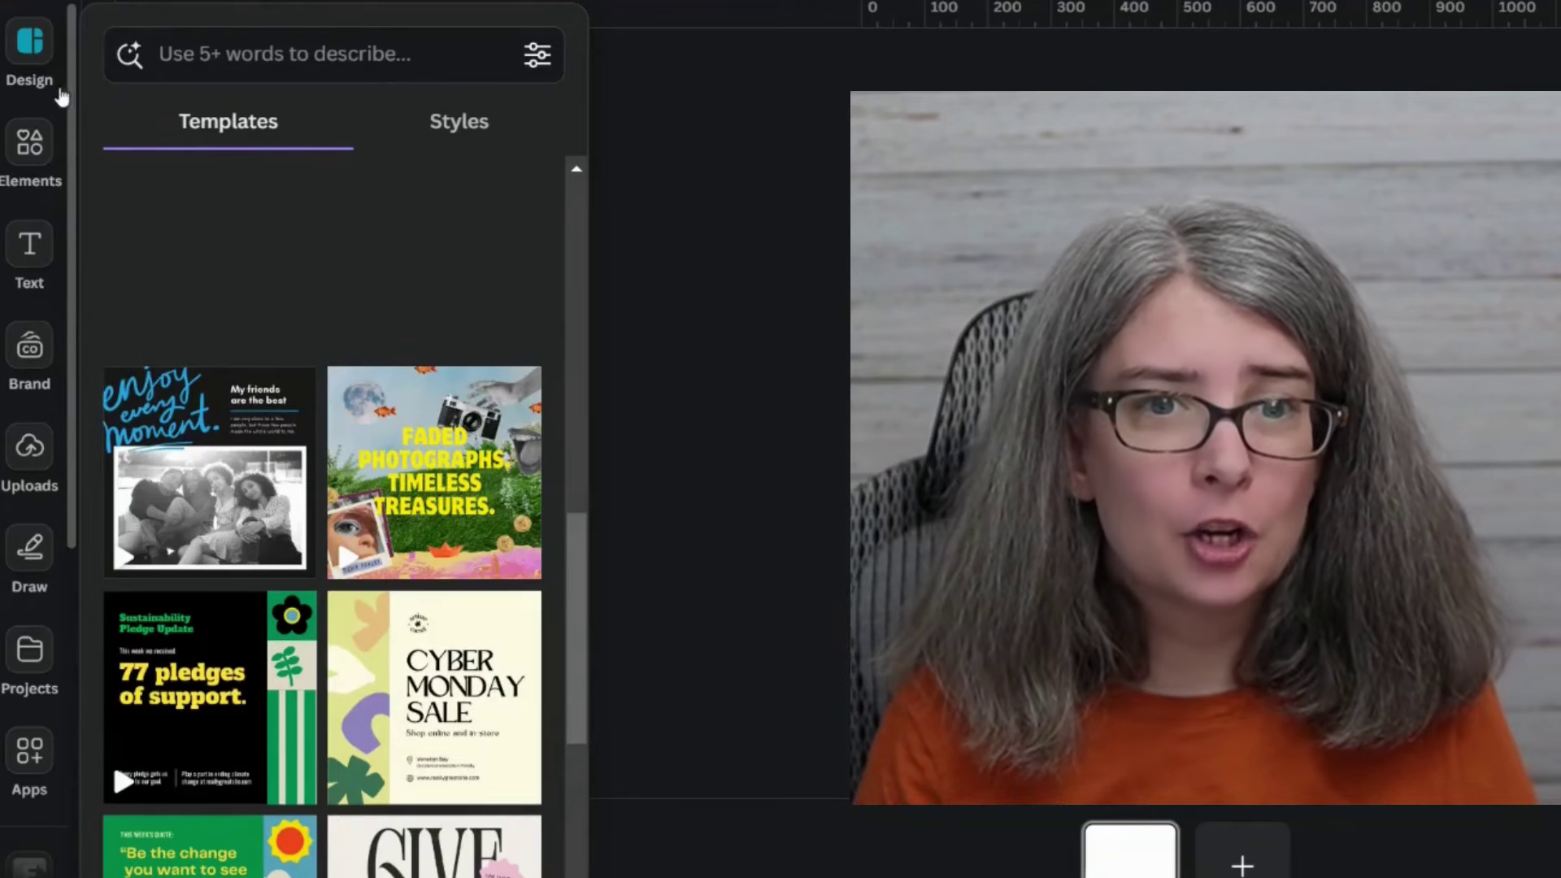
left_click(48, 139)
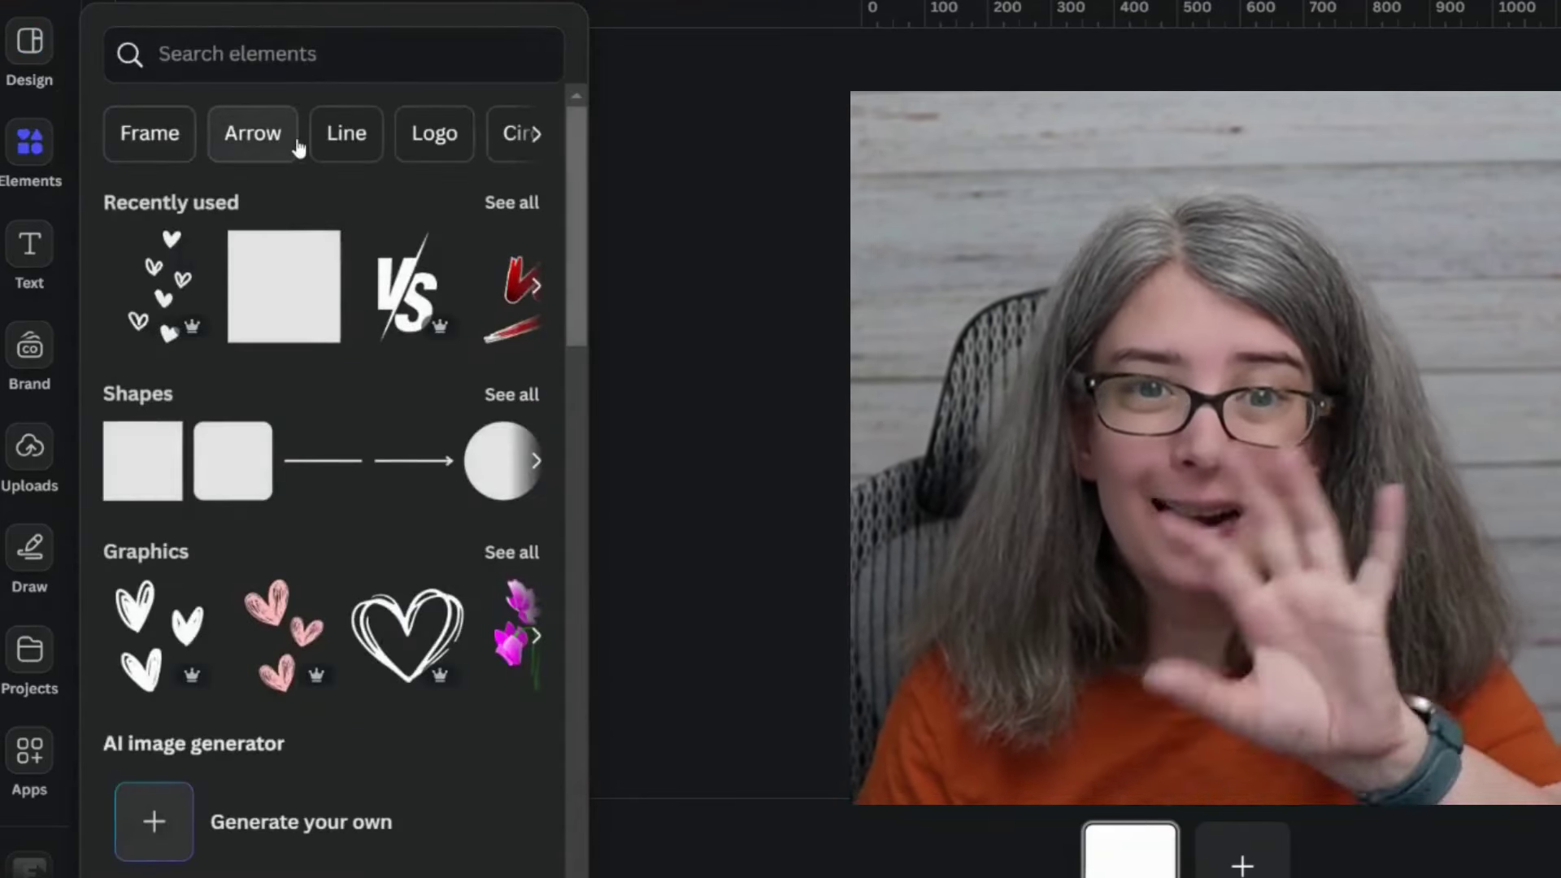
left_click(32, 45)
left_click(41, 145)
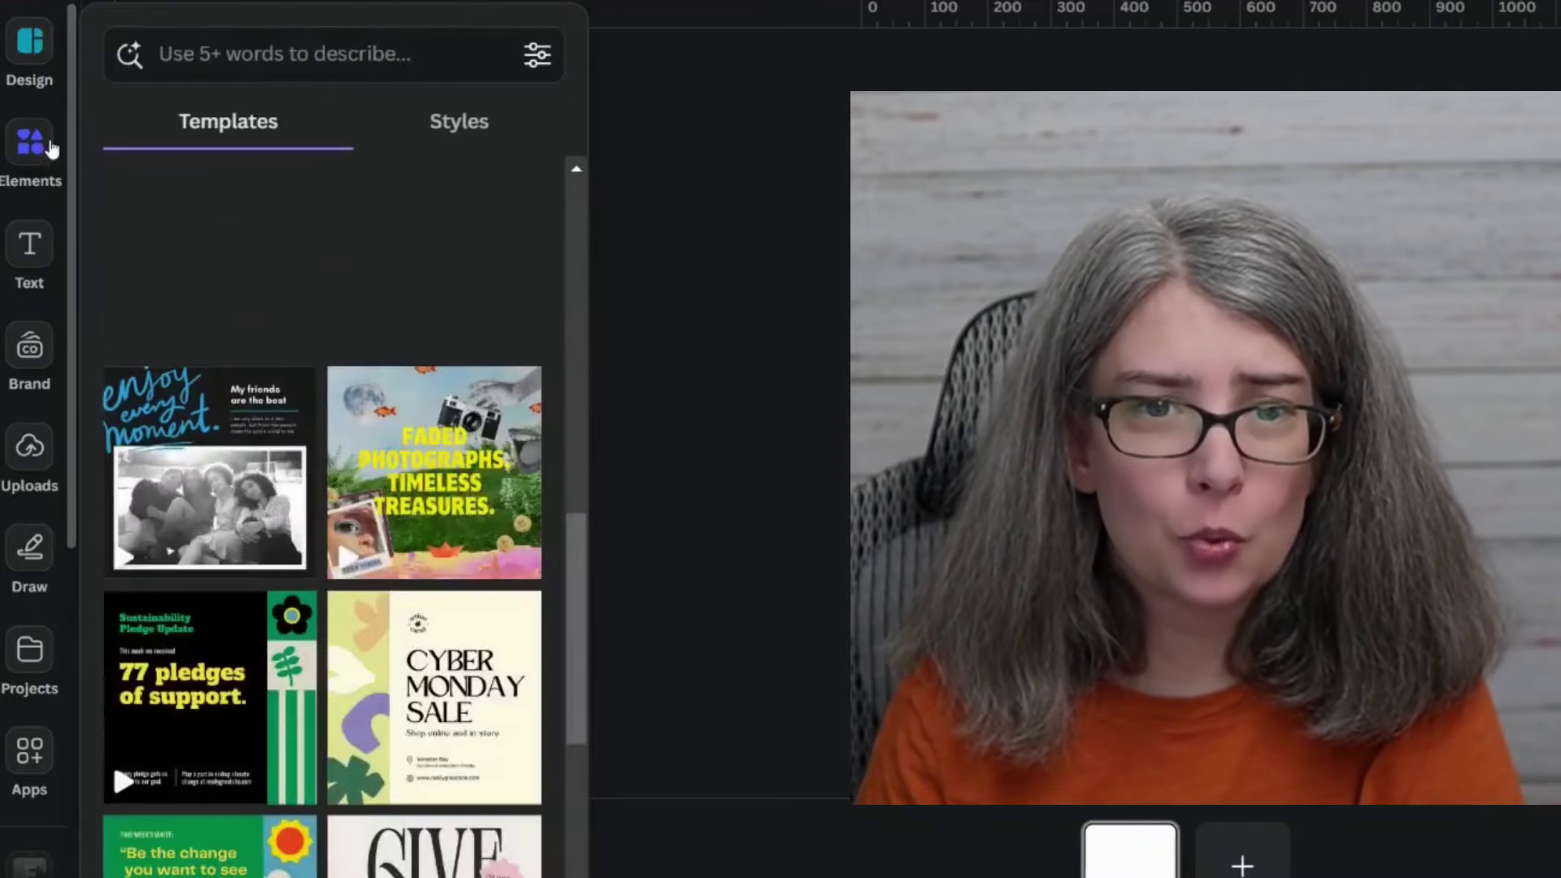
left_click(32, 42)
left_click(32, 144)
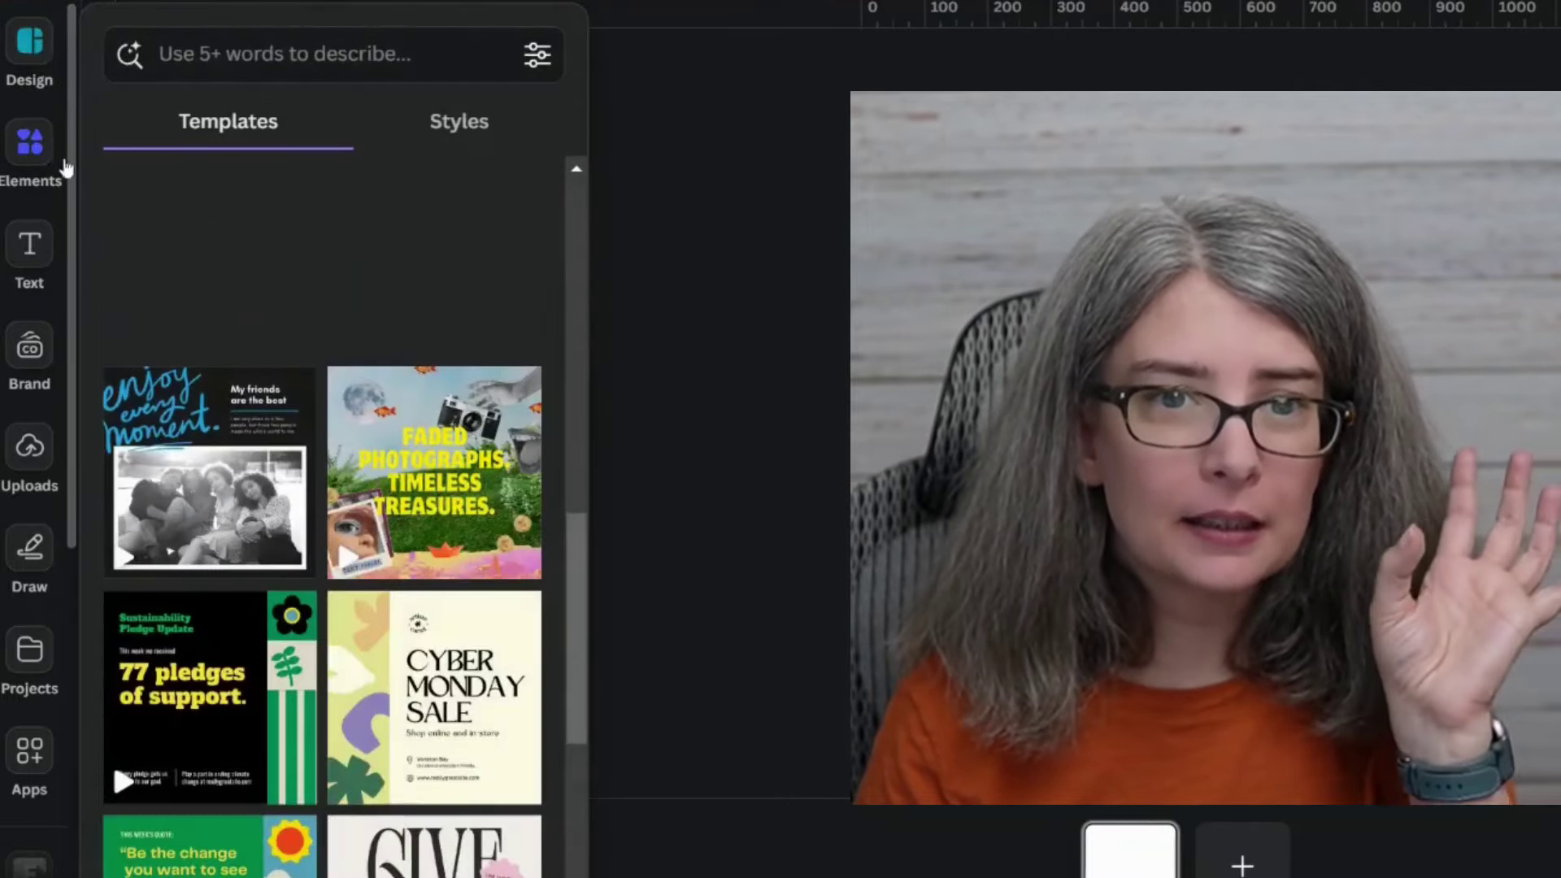
left_click(31, 43)
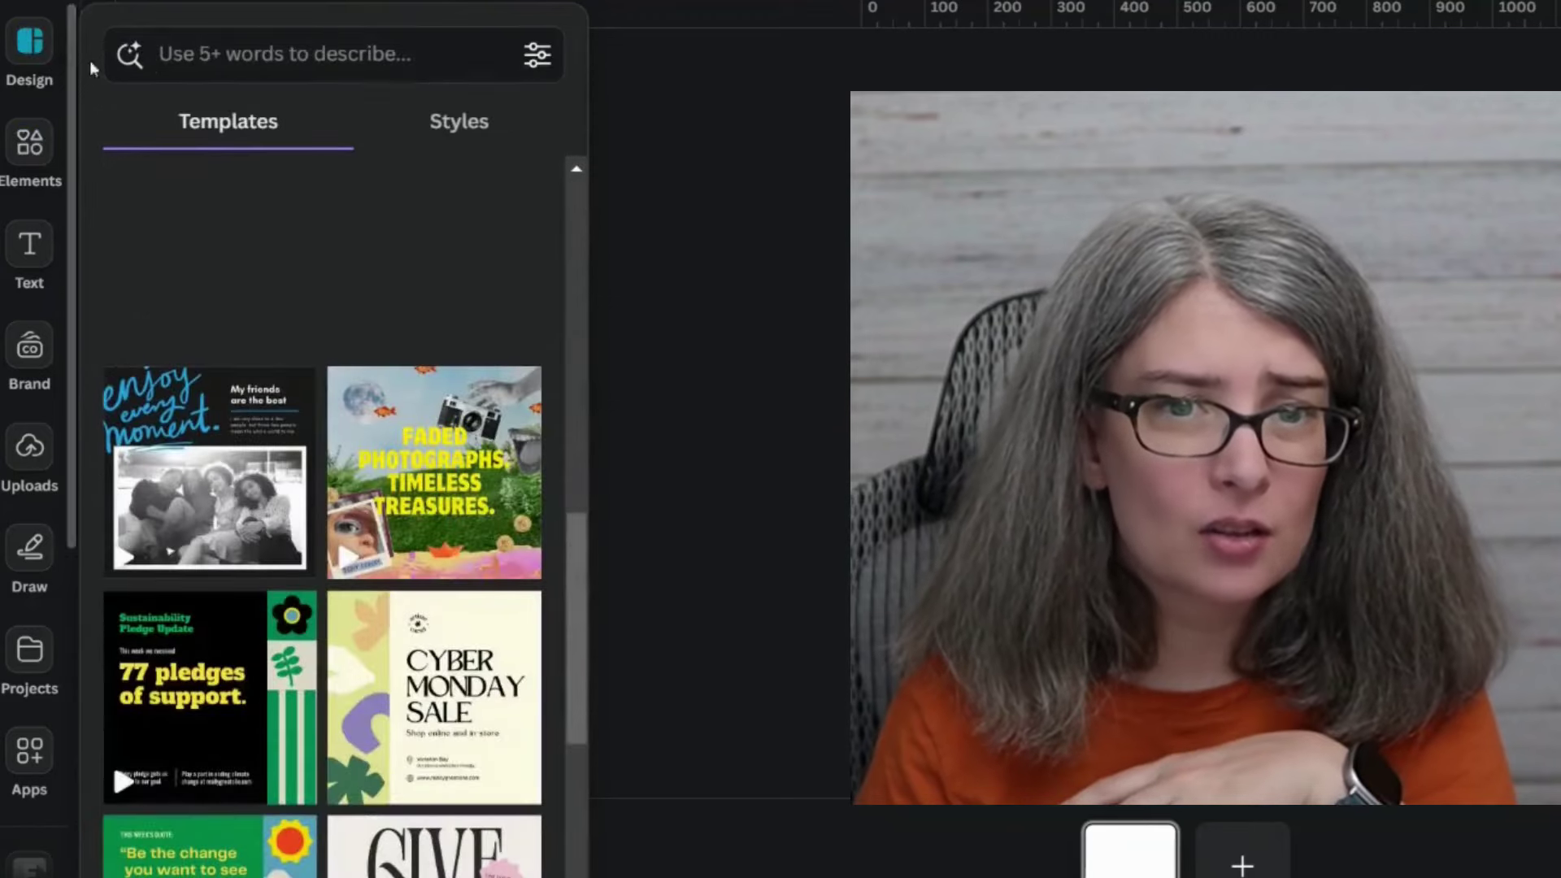
left_click(77, 698)
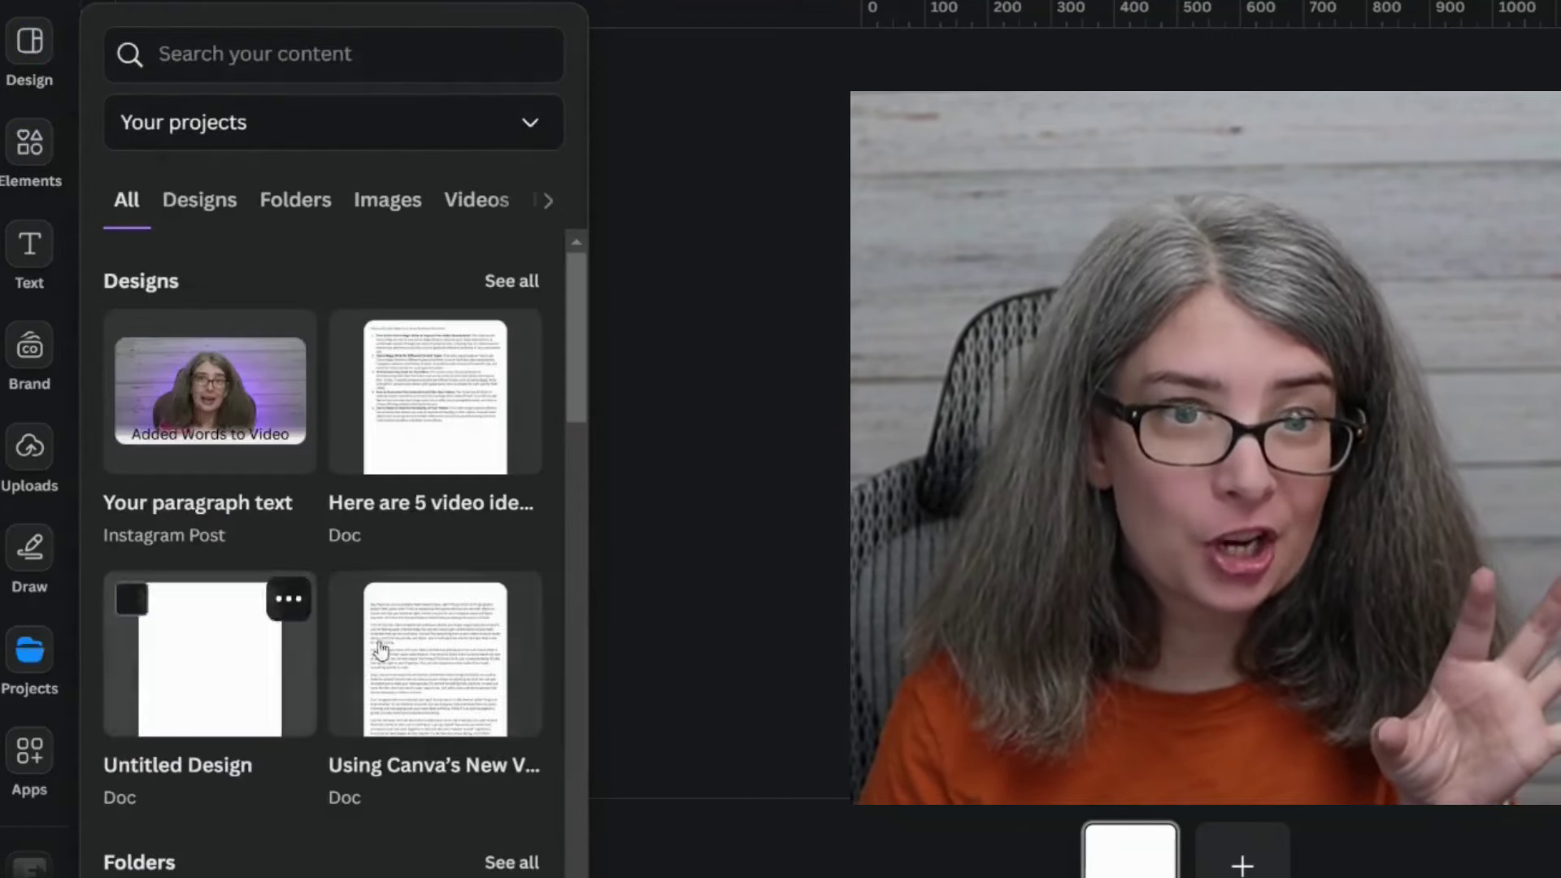
left_click(34, 44)
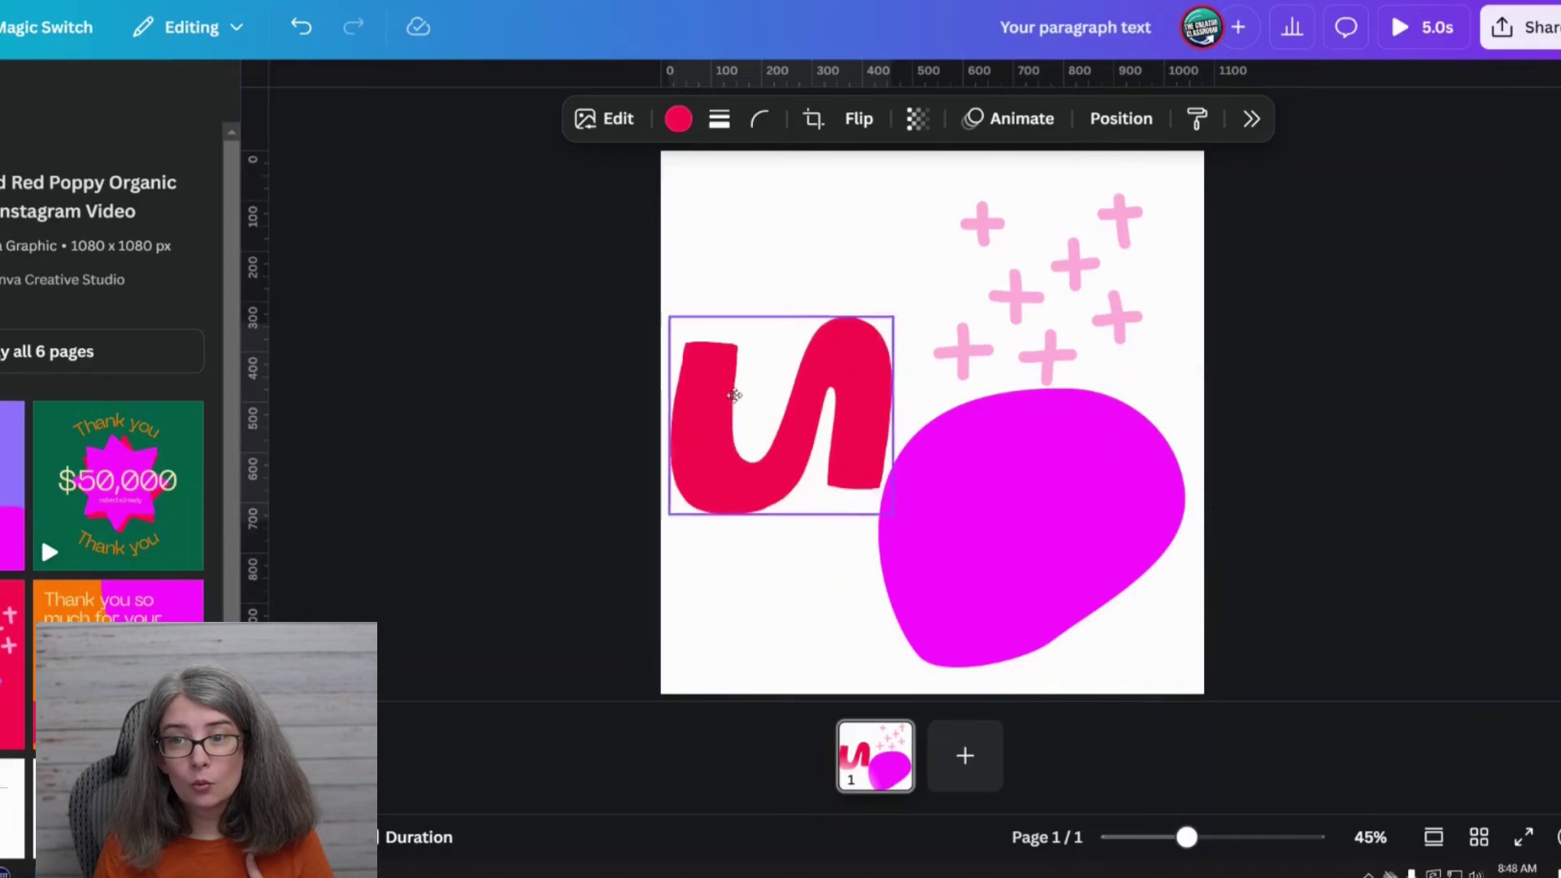
Move the red U shape to the top-left, then show similar elements from its Info panel
left_click_drag(732, 401, 746, 253)
right_click(755, 270)
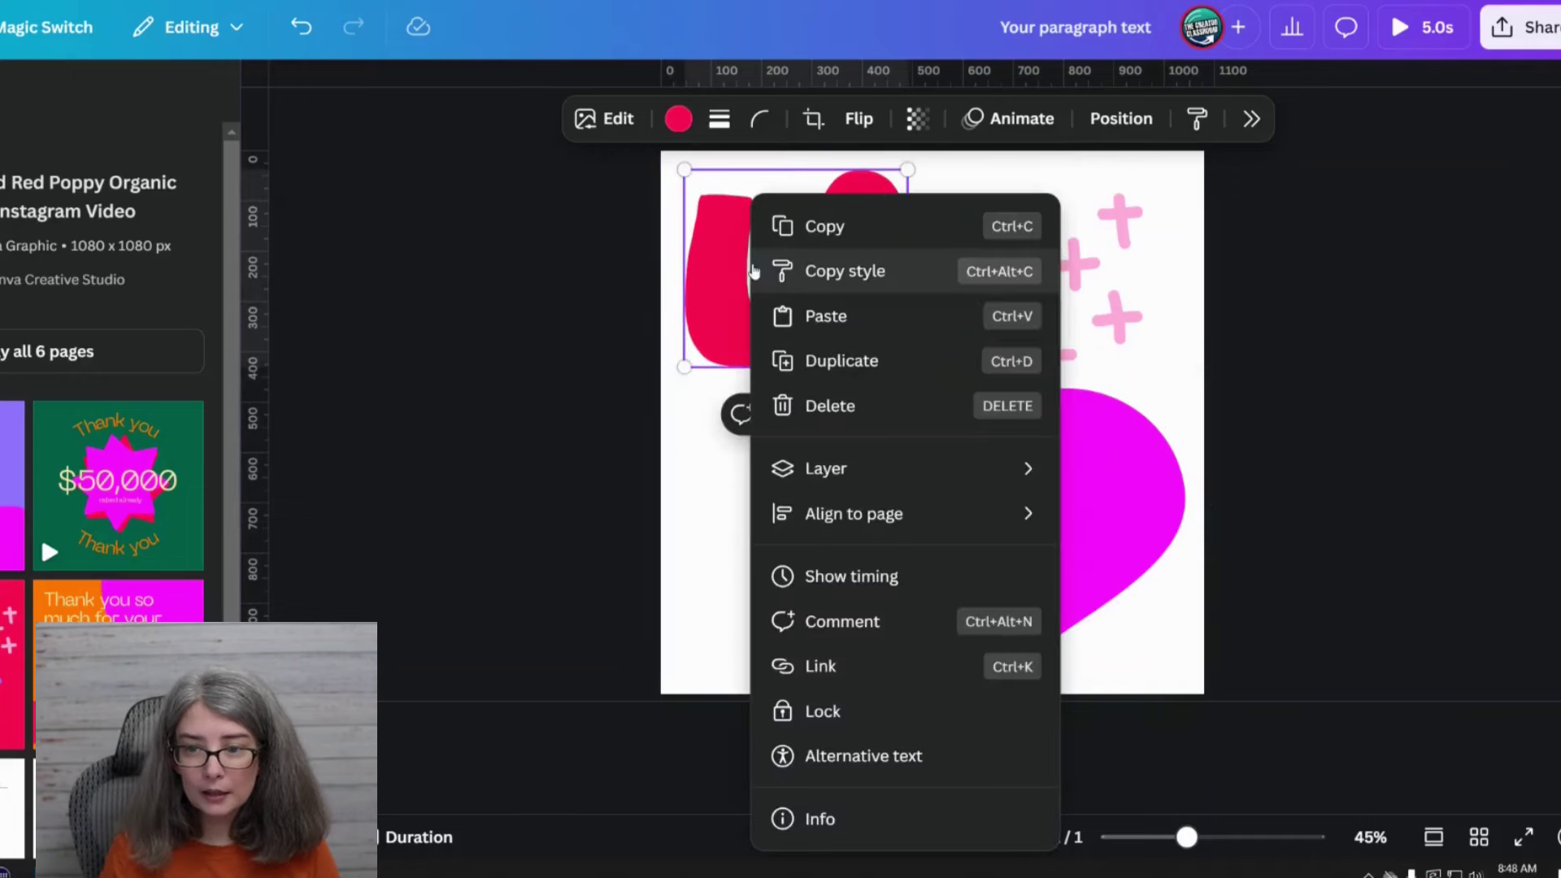
left_click(821, 821)
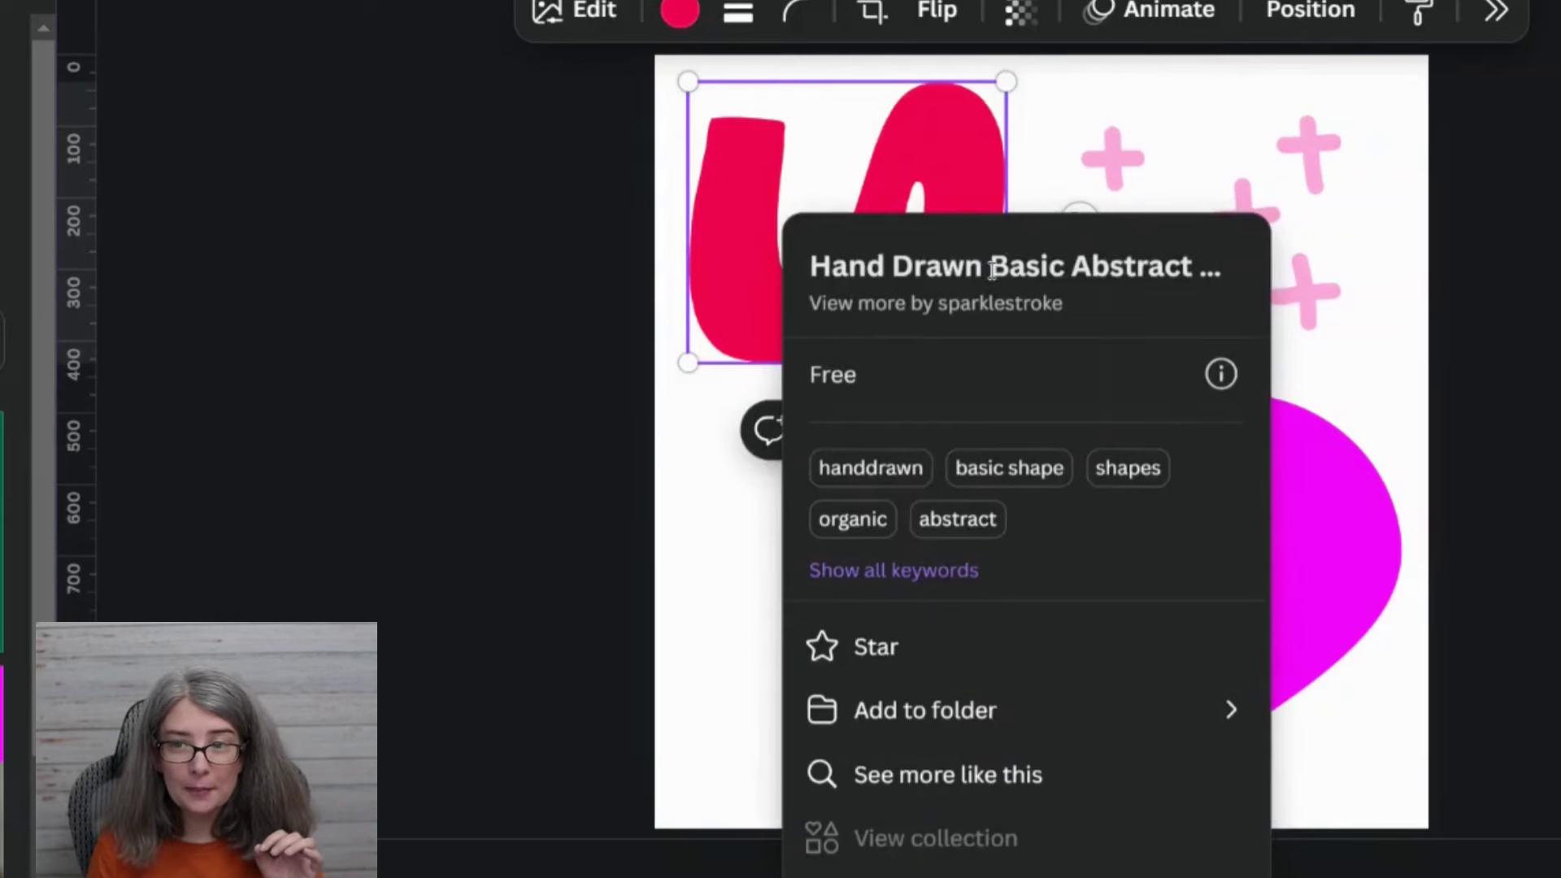
triple_click(992, 268)
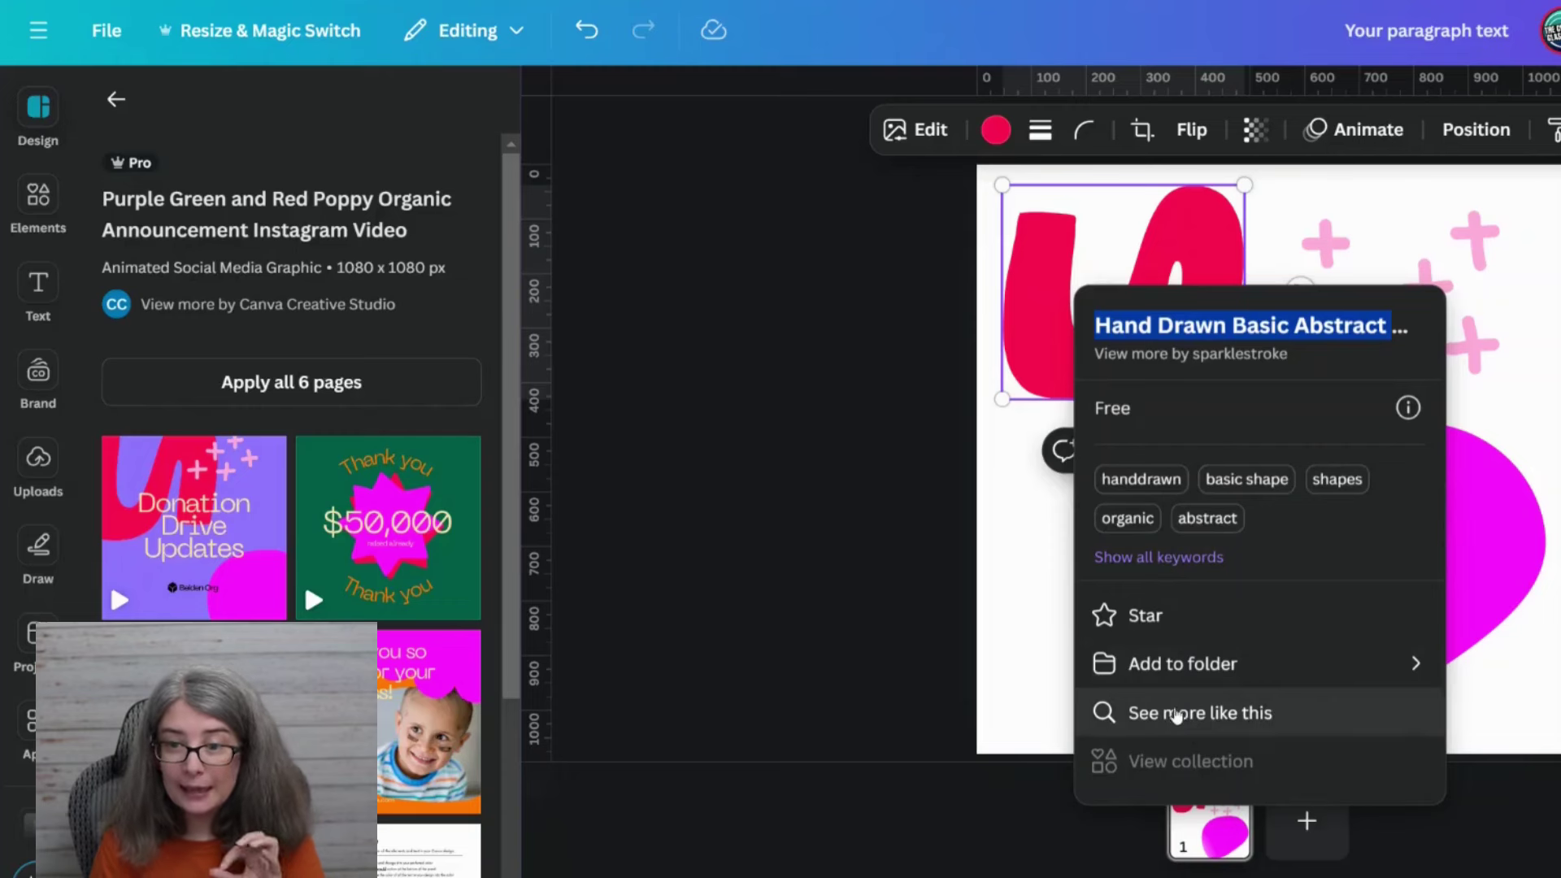
left_click(1177, 715)
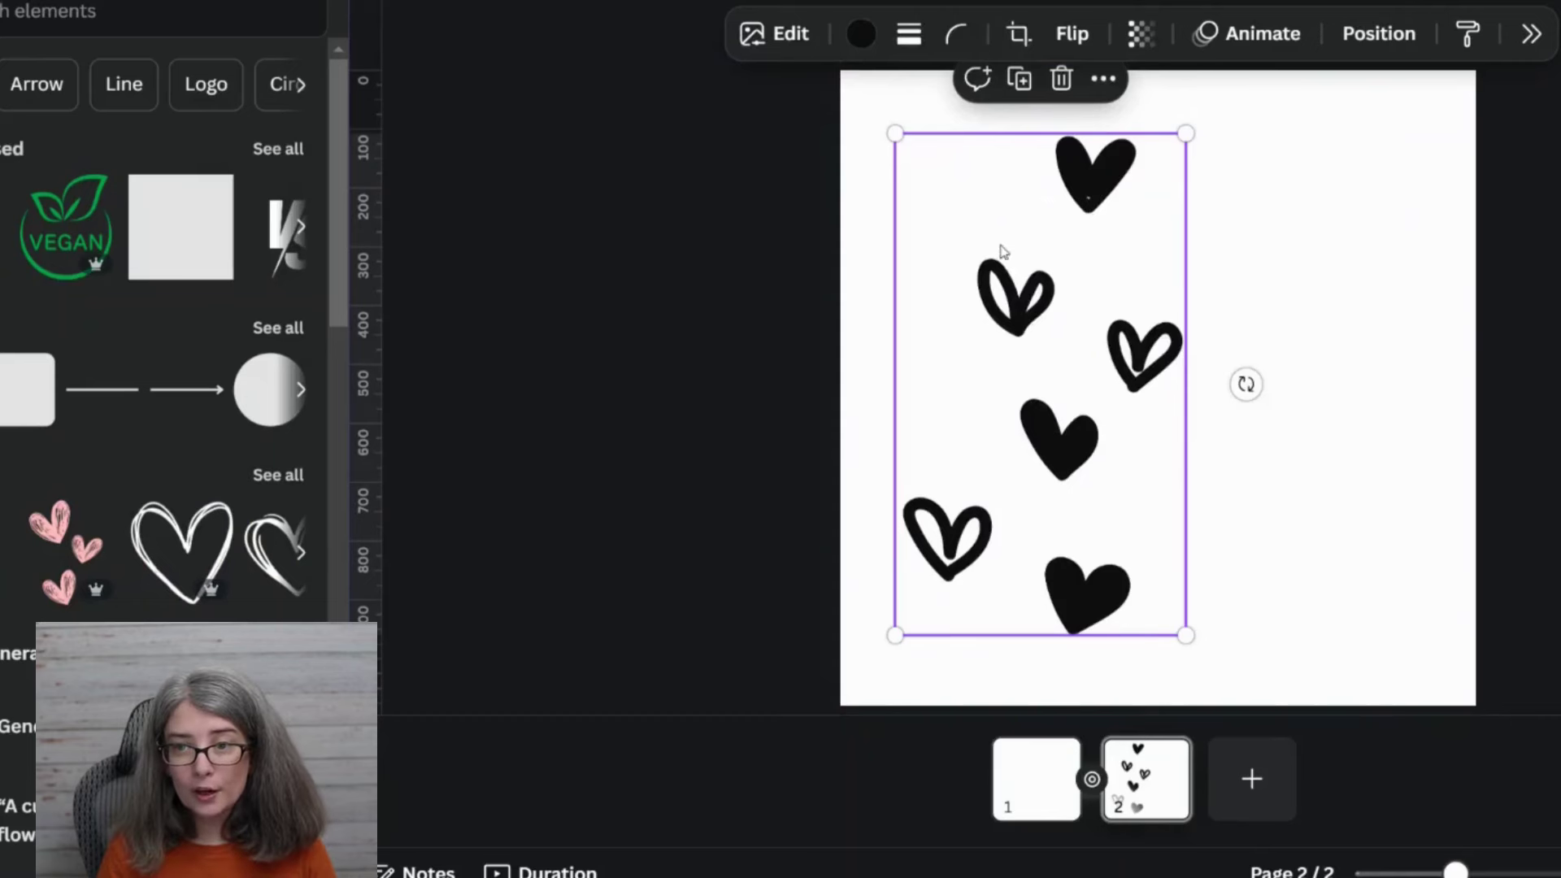
Show the doodle heart group's Info and view the collection it comes from
right_click(1003, 248)
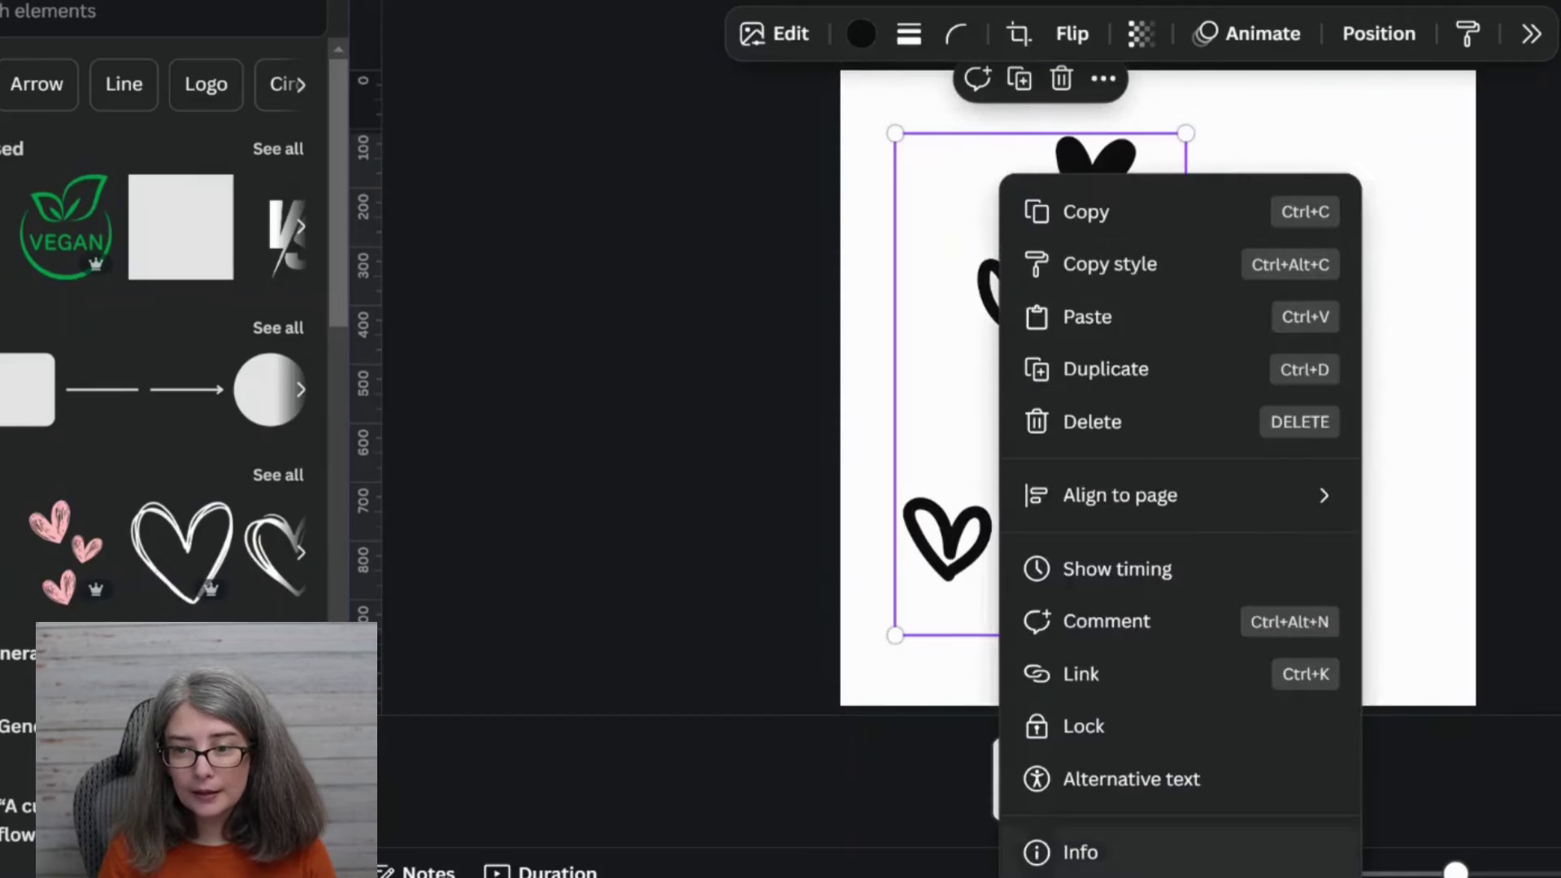
left_click(1149, 865)
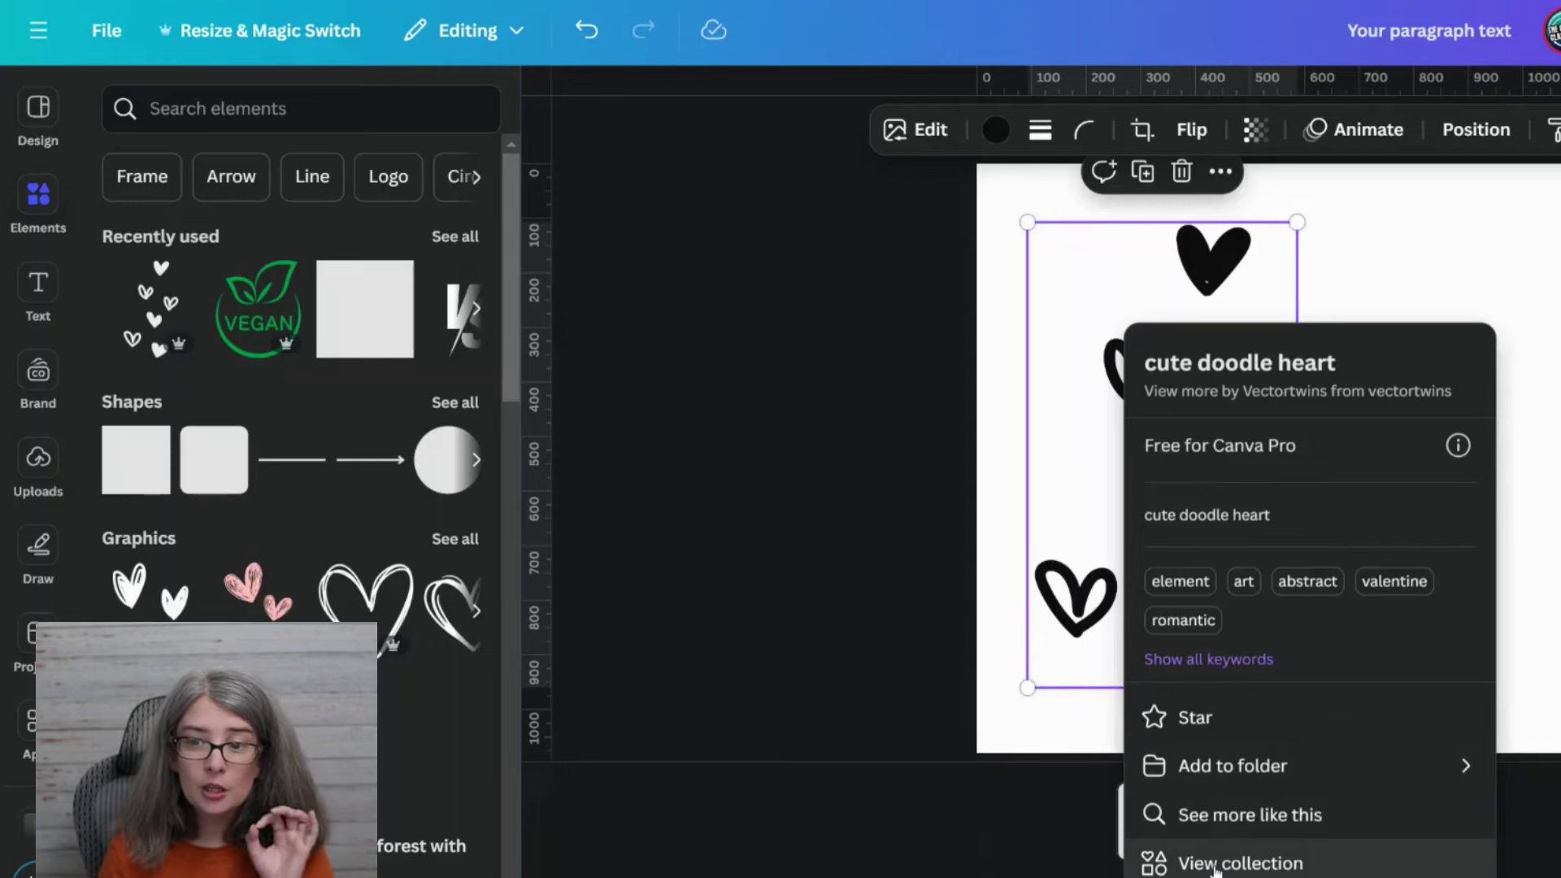
left_click(1215, 866)
Add the heart-in-a-vase doodle from the collection and place it right of the hearts
scroll(187, 577, "down", 5)
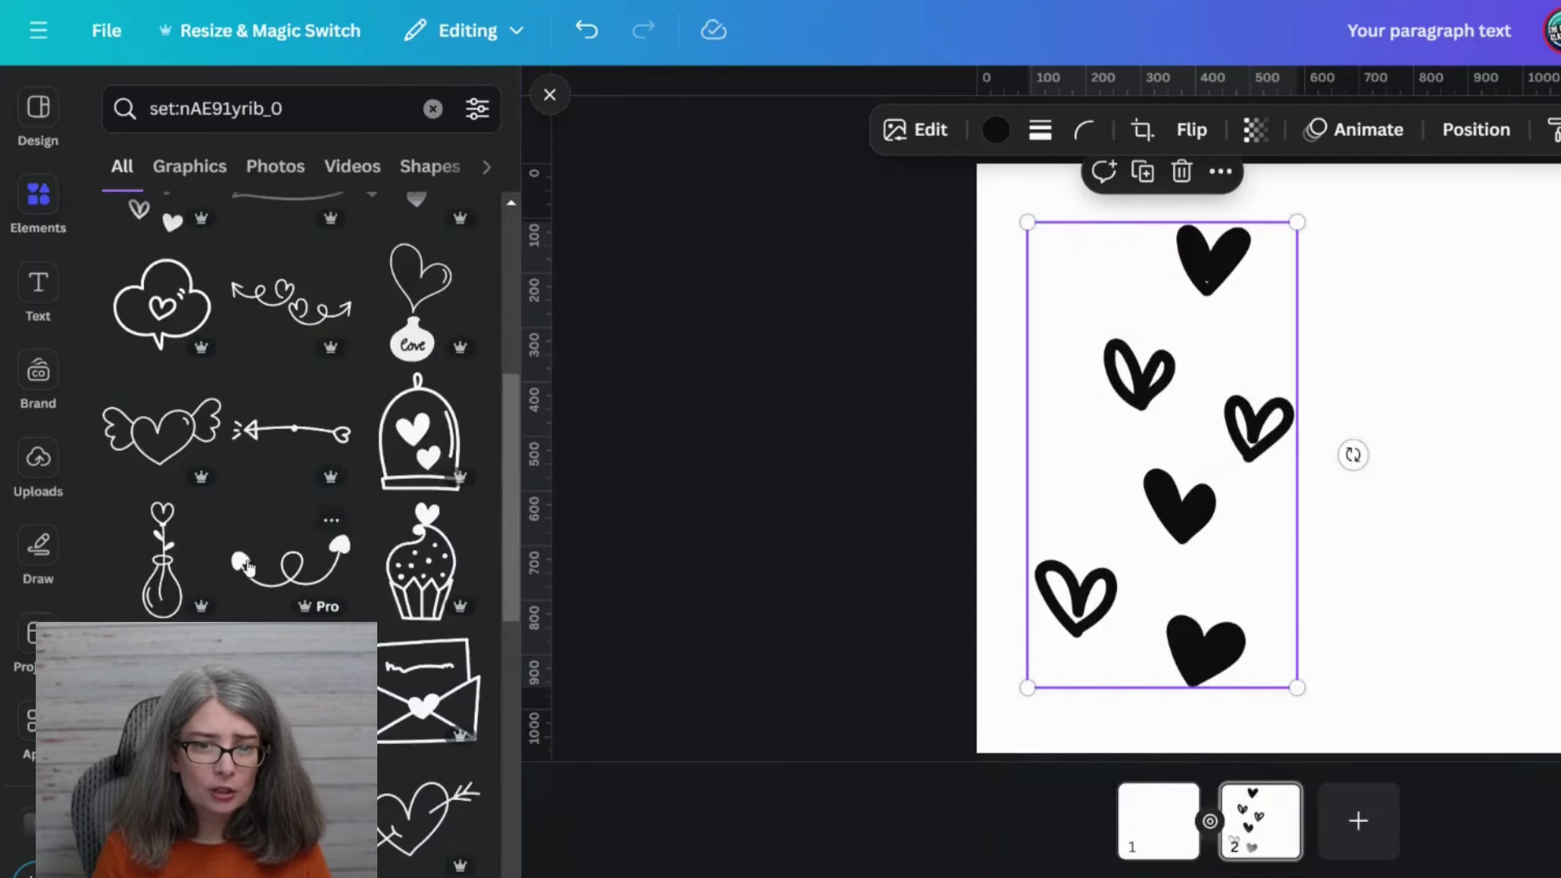
left_click(146, 589)
left_click_drag(1286, 528, 1457, 534)
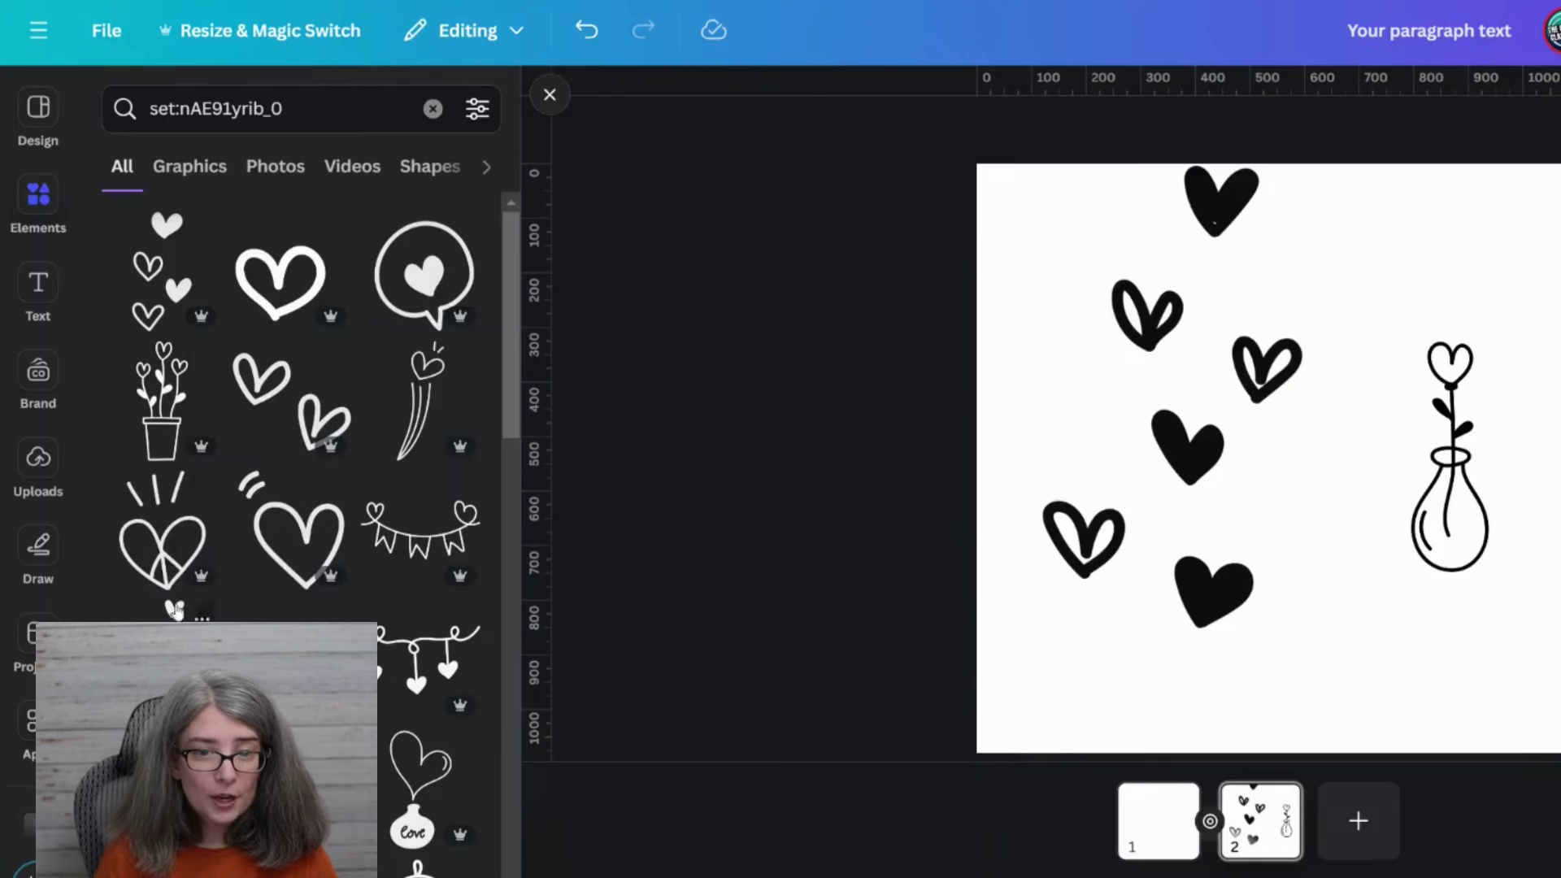
Save the heart-cluster doodle into a new folder named 'Social Media Hearts'
scroll(188, 567, "down", 2)
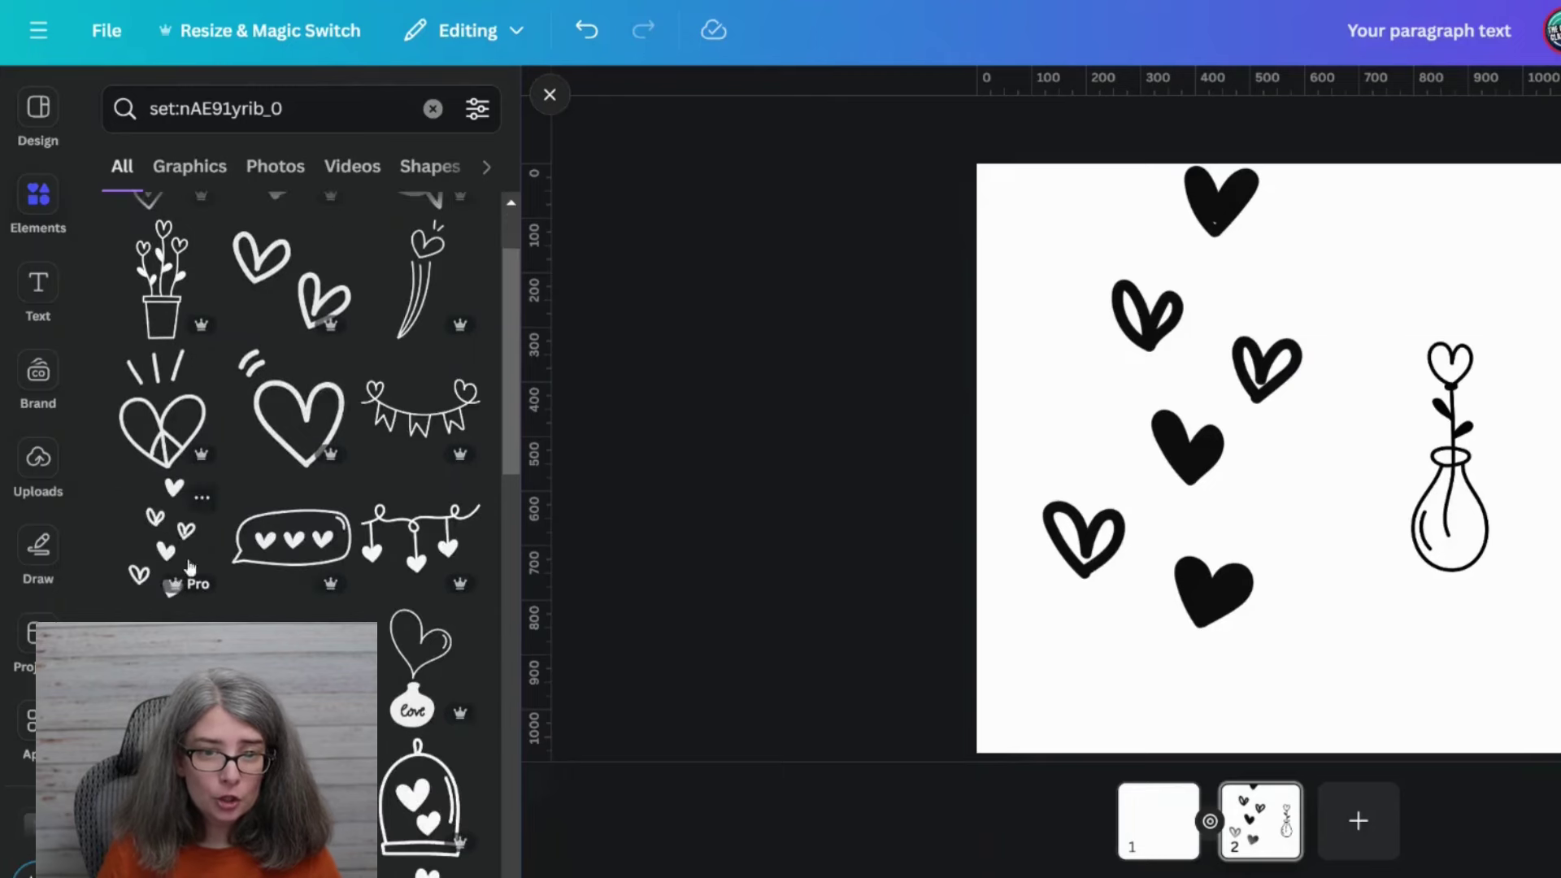
scroll(214, 550, "down", 3)
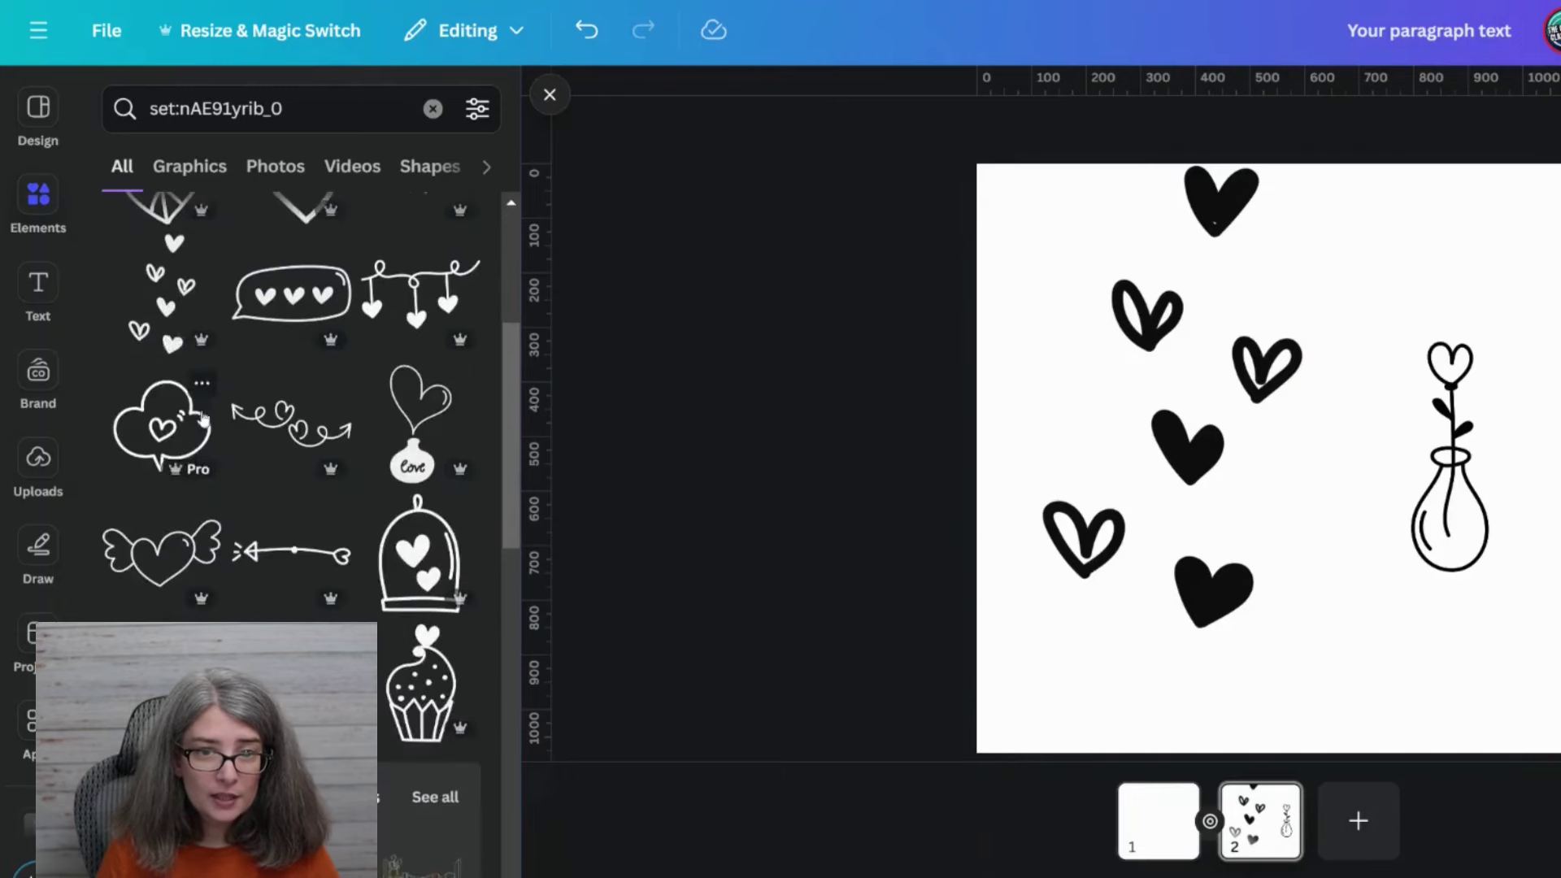
scroll(197, 404, "up", 3)
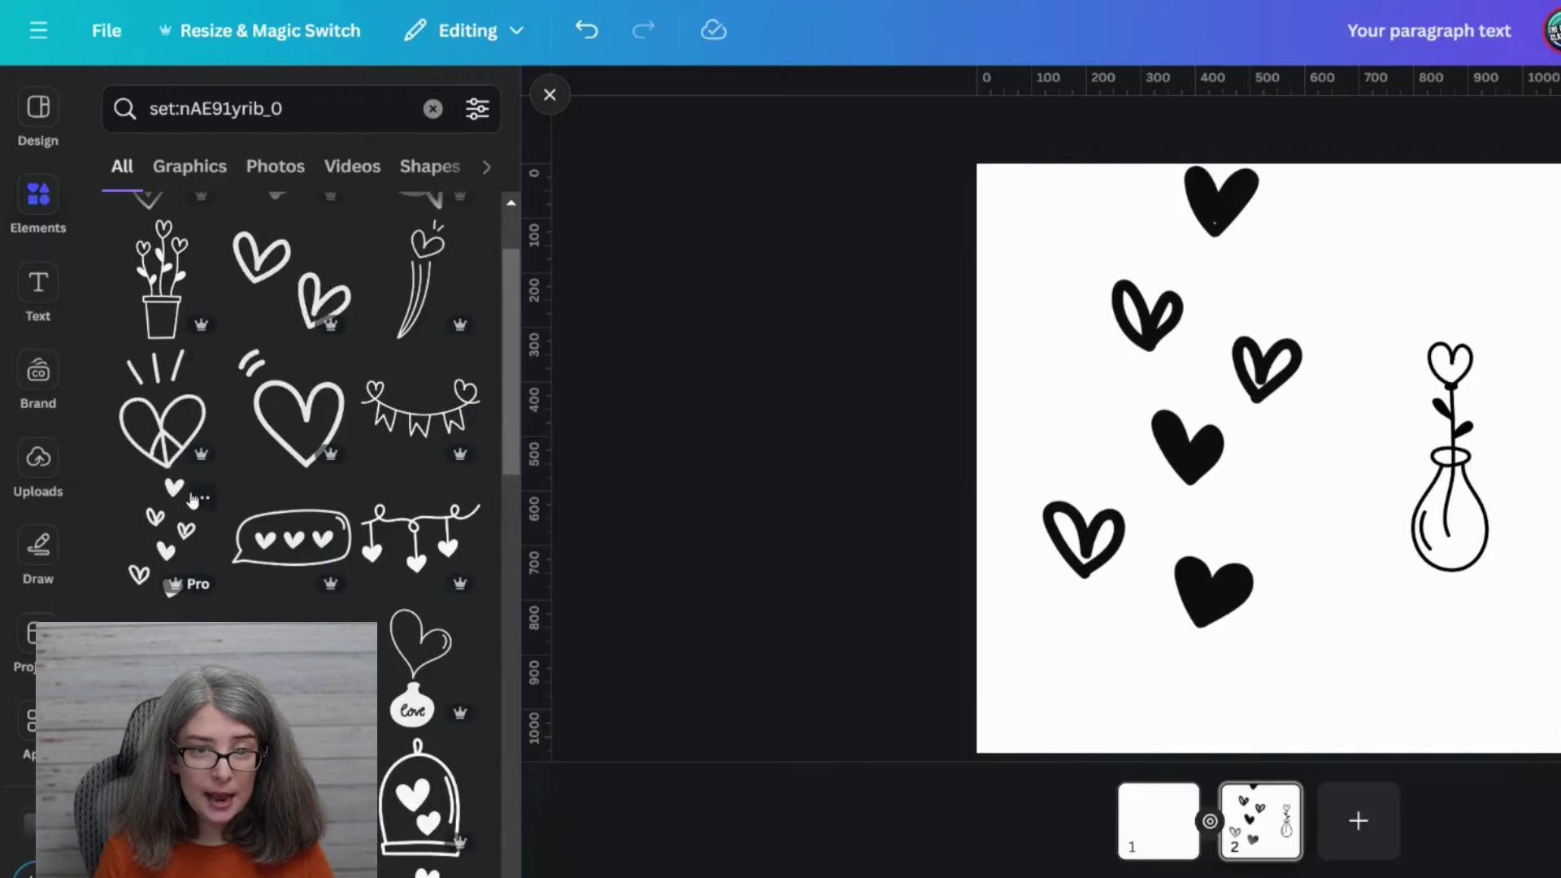
left_click(201, 496)
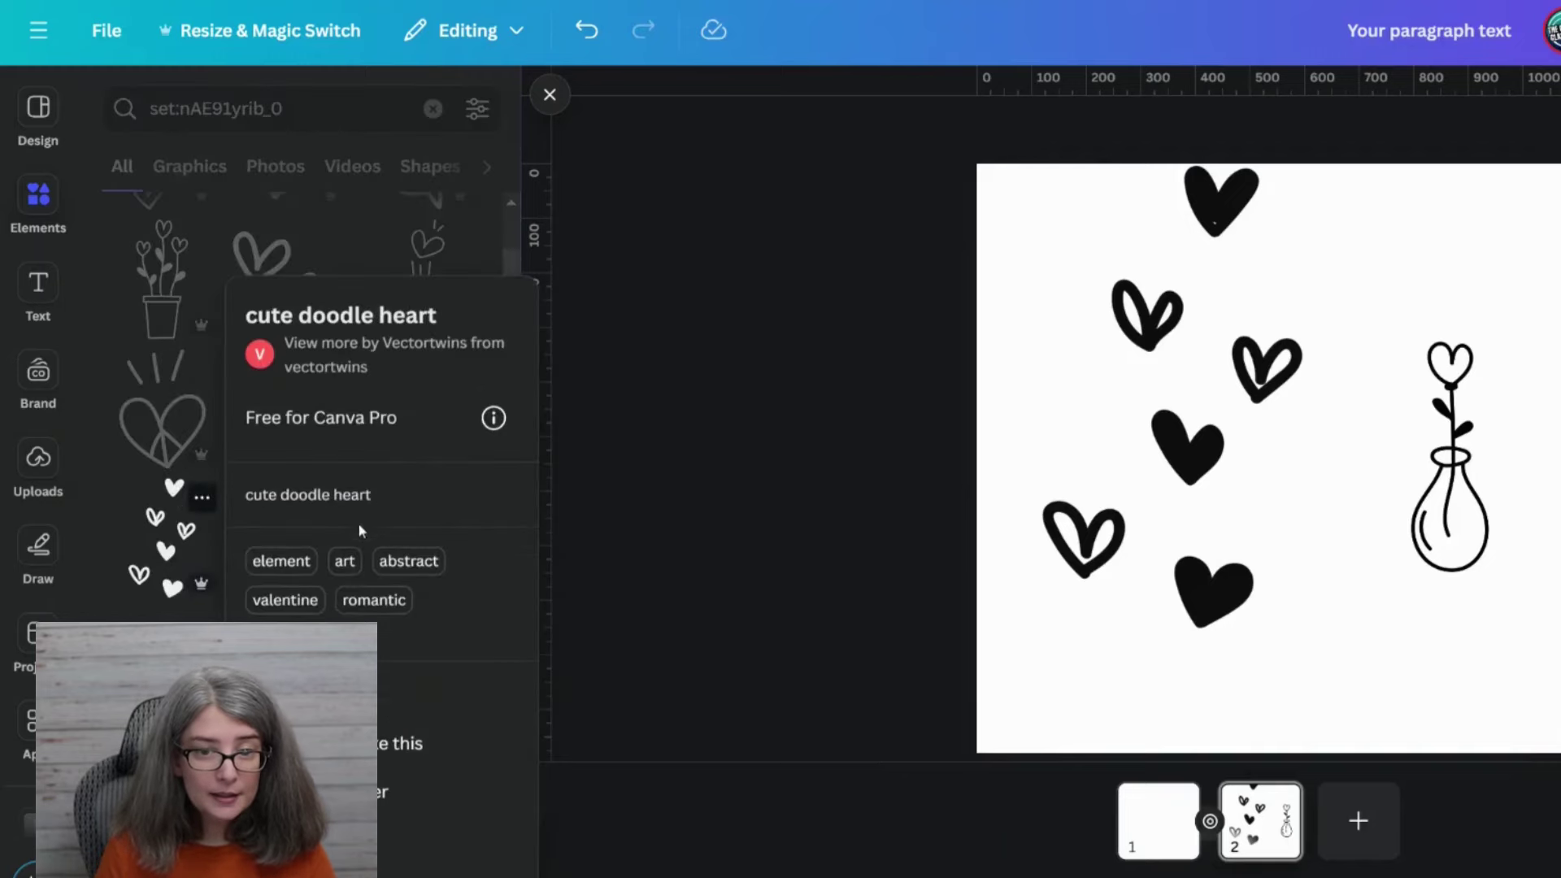
left_click(365, 794)
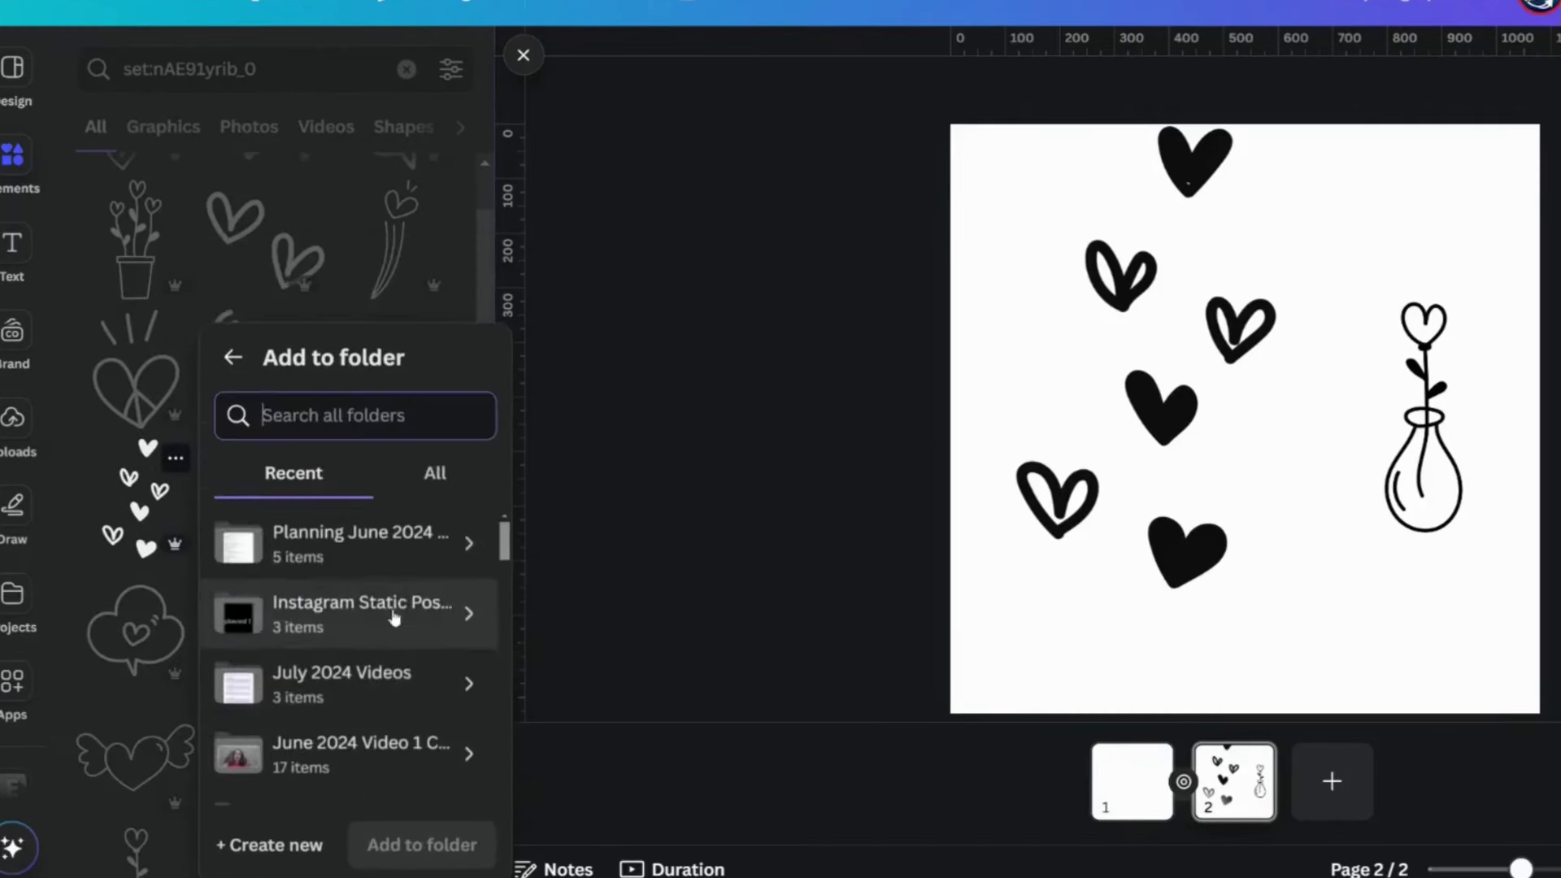
left_click(276, 846)
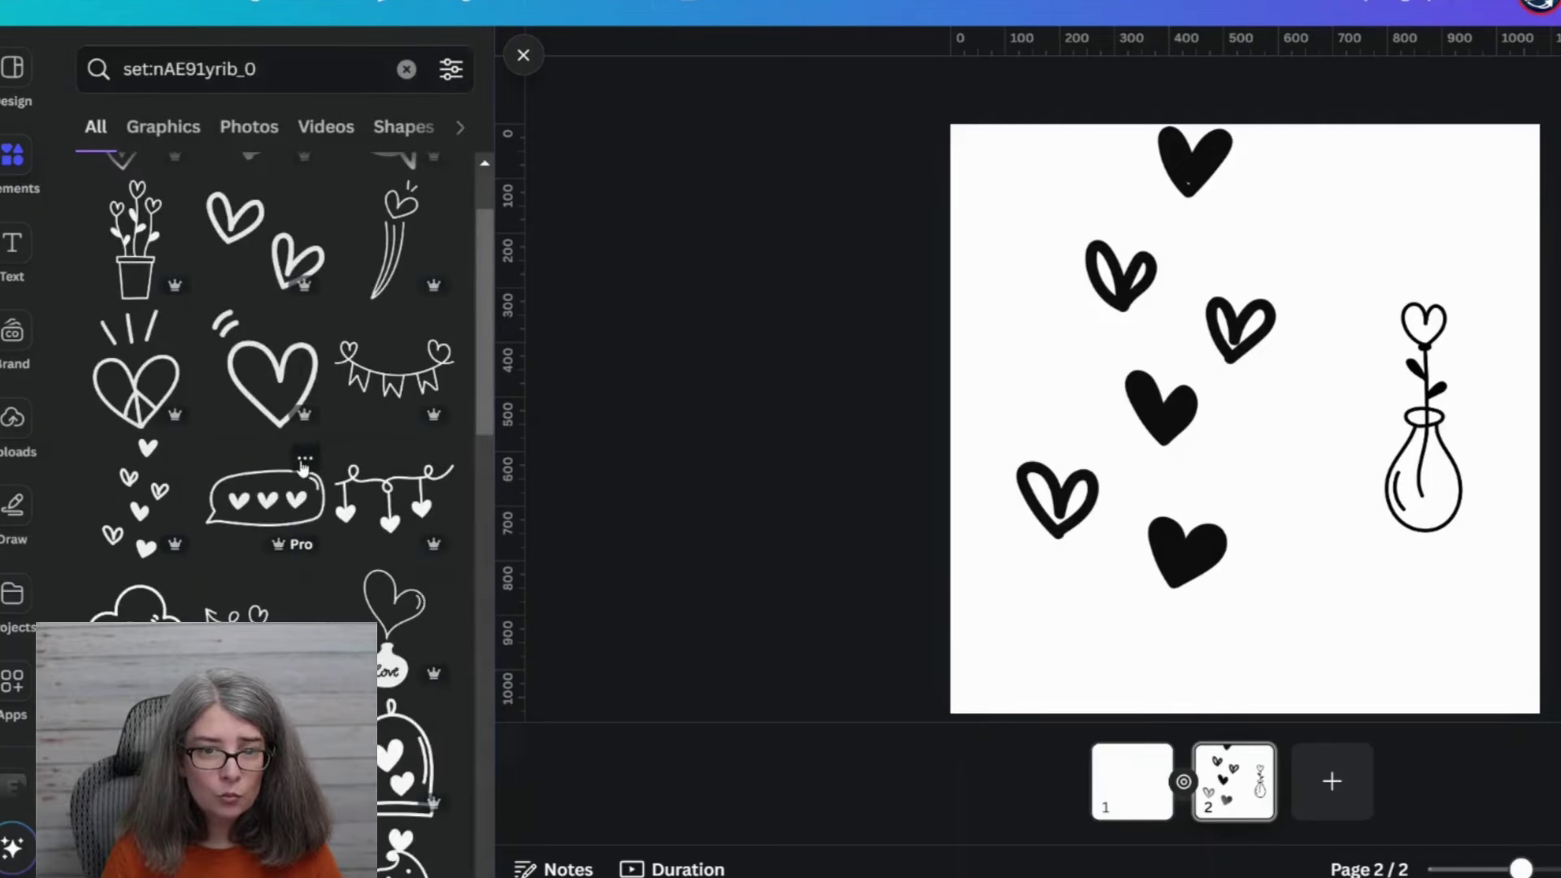
Add the speech-bubble hearts doodle to the Social Media Hearts folder as well
left_click(305, 460)
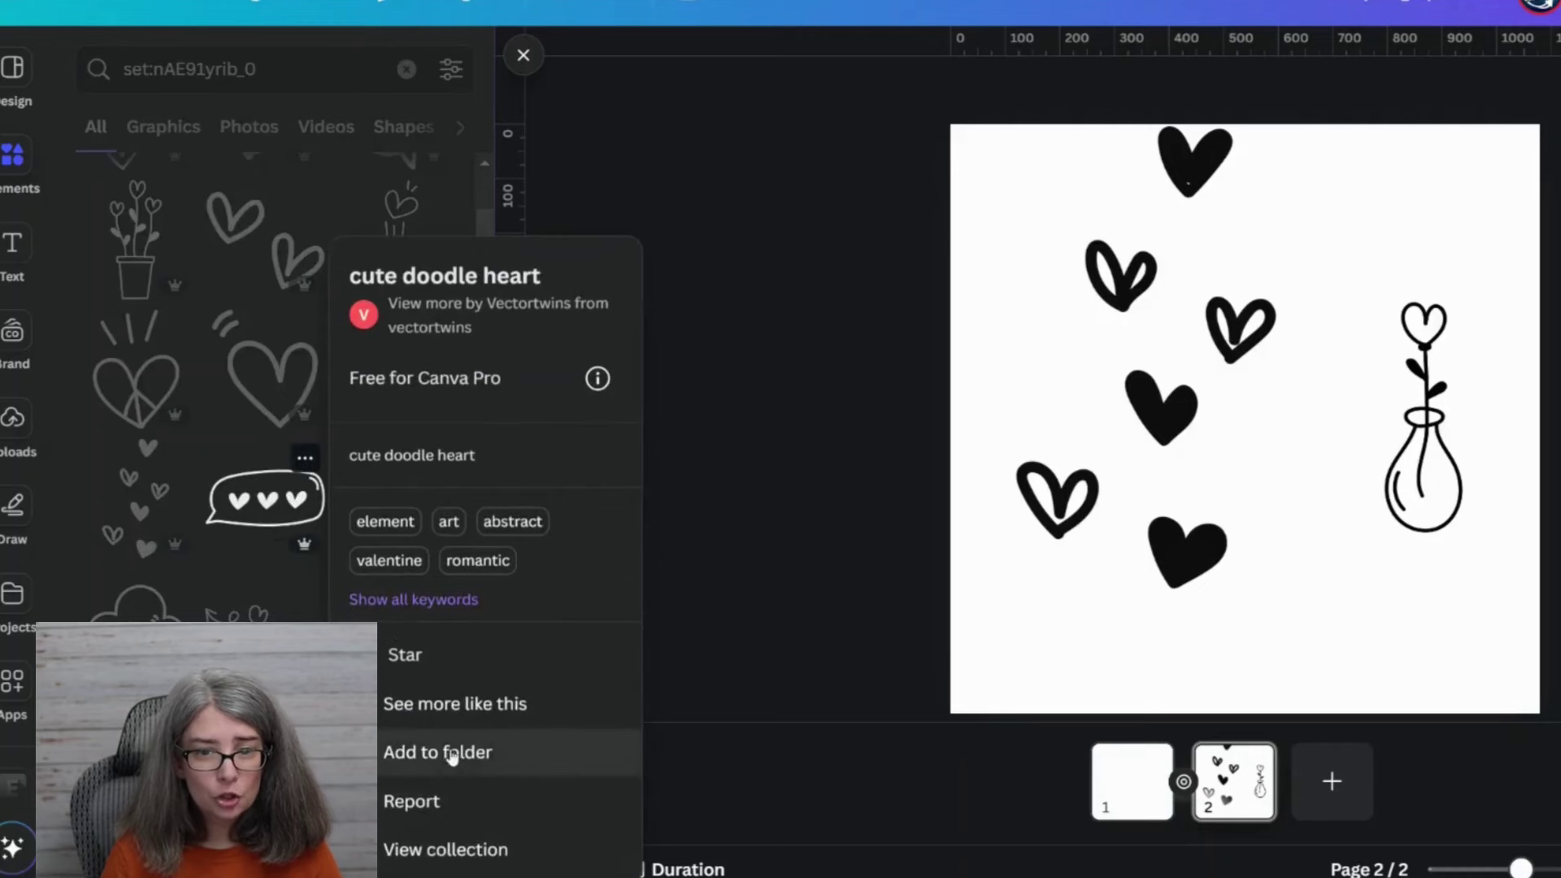
left_click(453, 754)
left_click(474, 543)
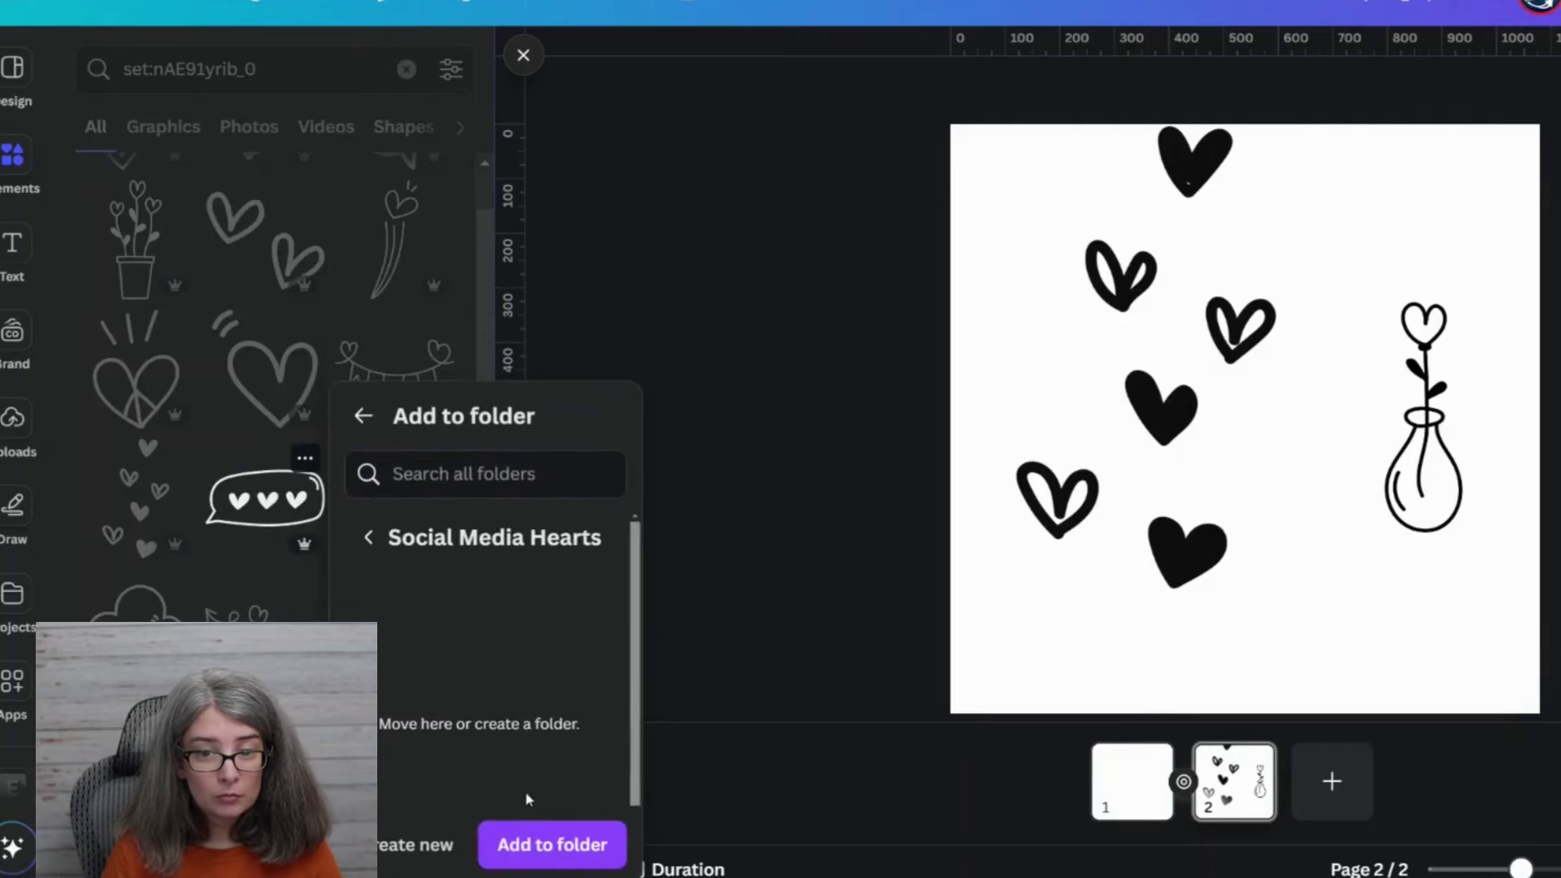
left_click(522, 846)
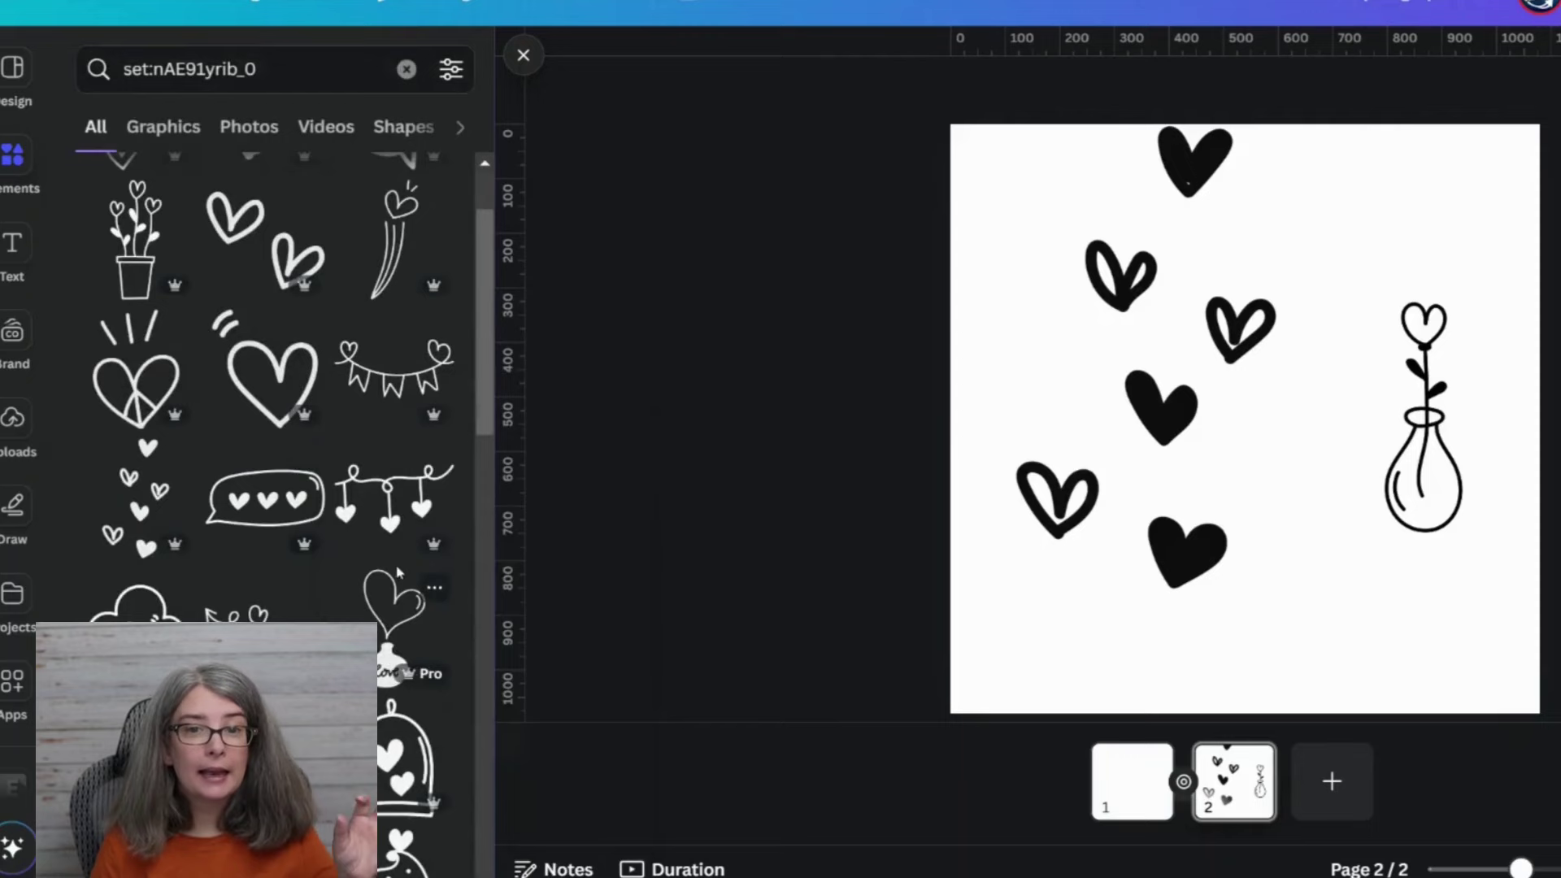
scroll(366, 549, "down", 5)
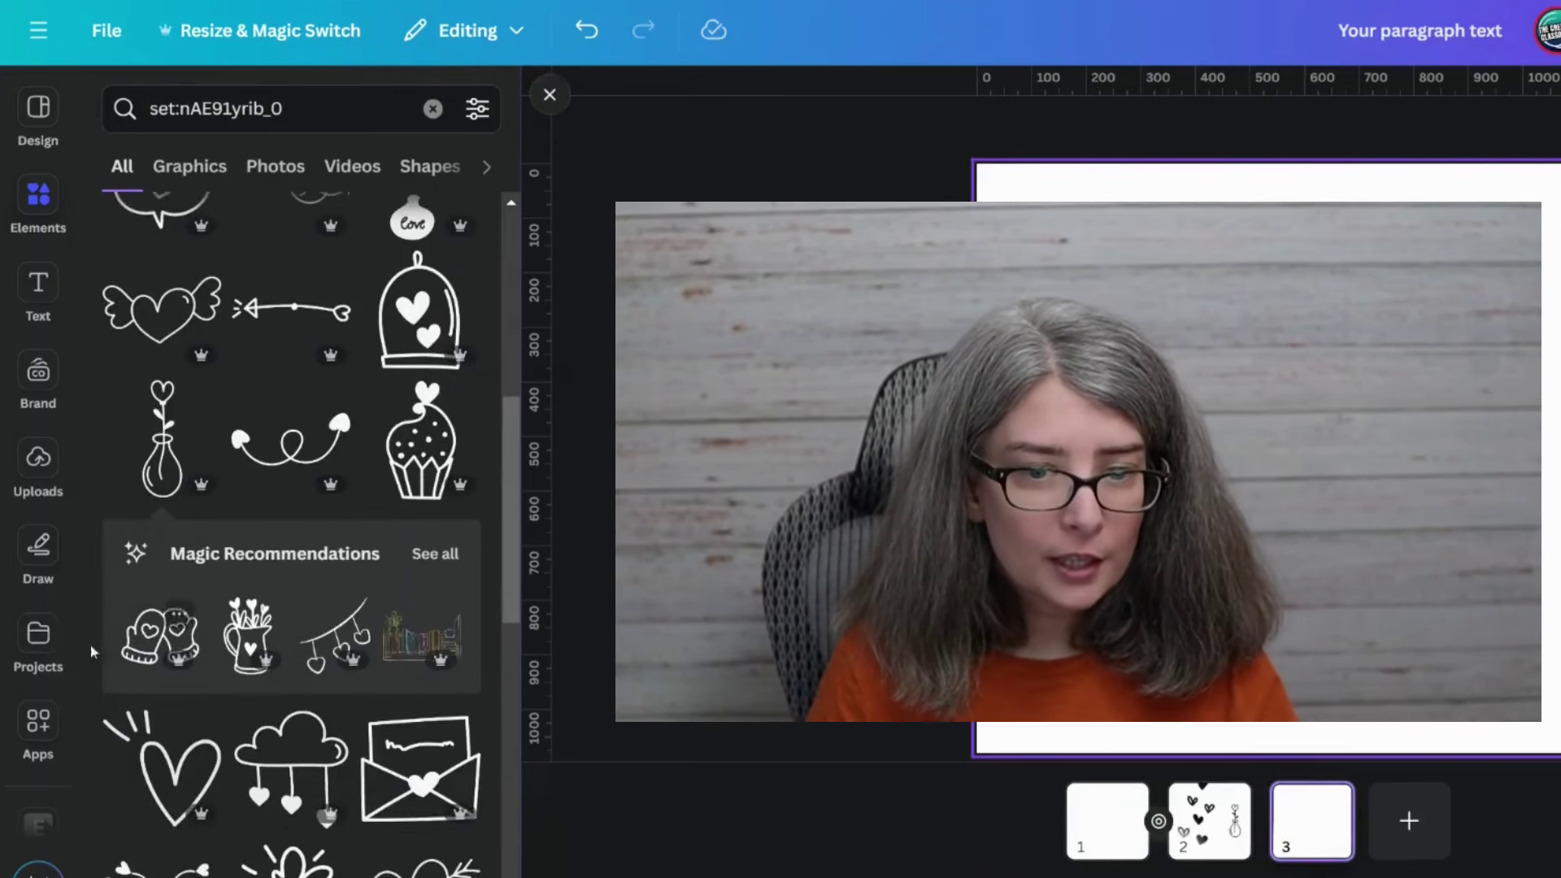
Place the loop-heart doodle from the Social Media Hearts folder higher on page 3
left_click(38, 634)
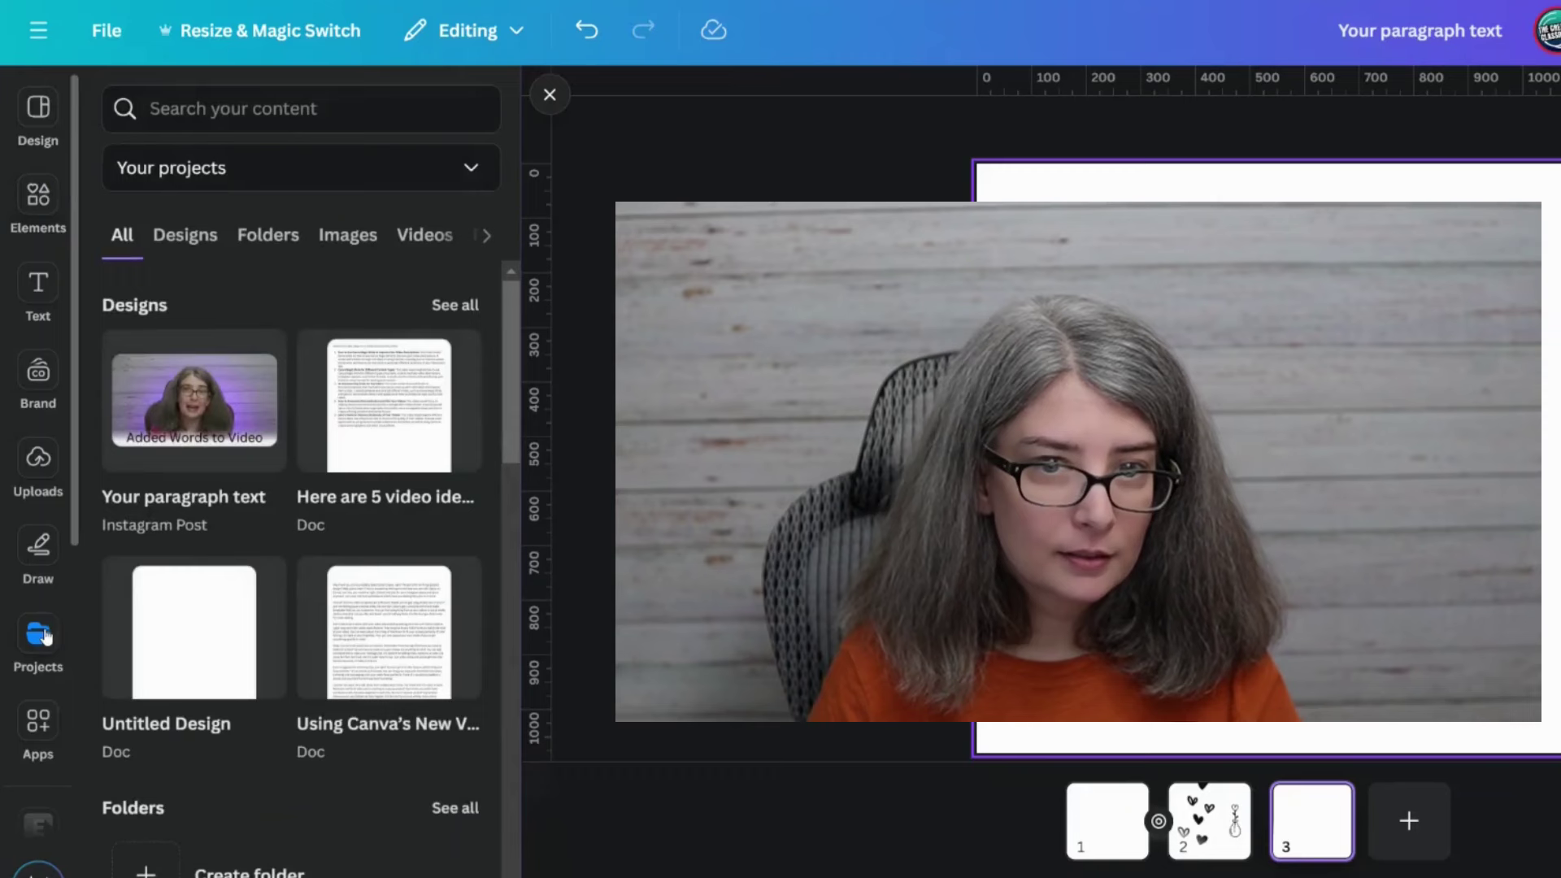
left_click(265, 237)
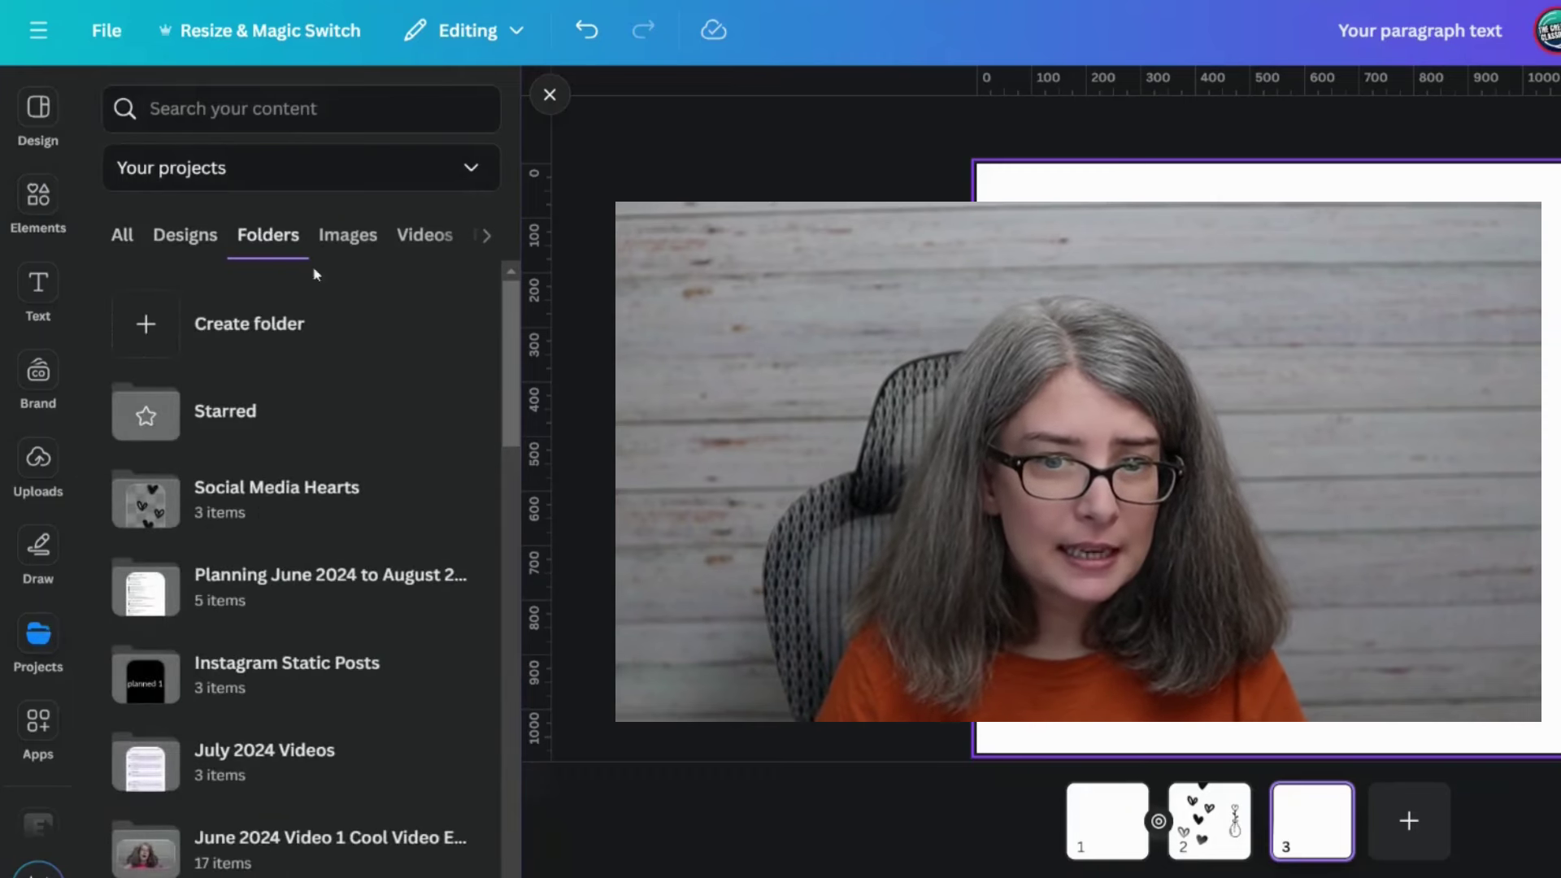
left_click(260, 492)
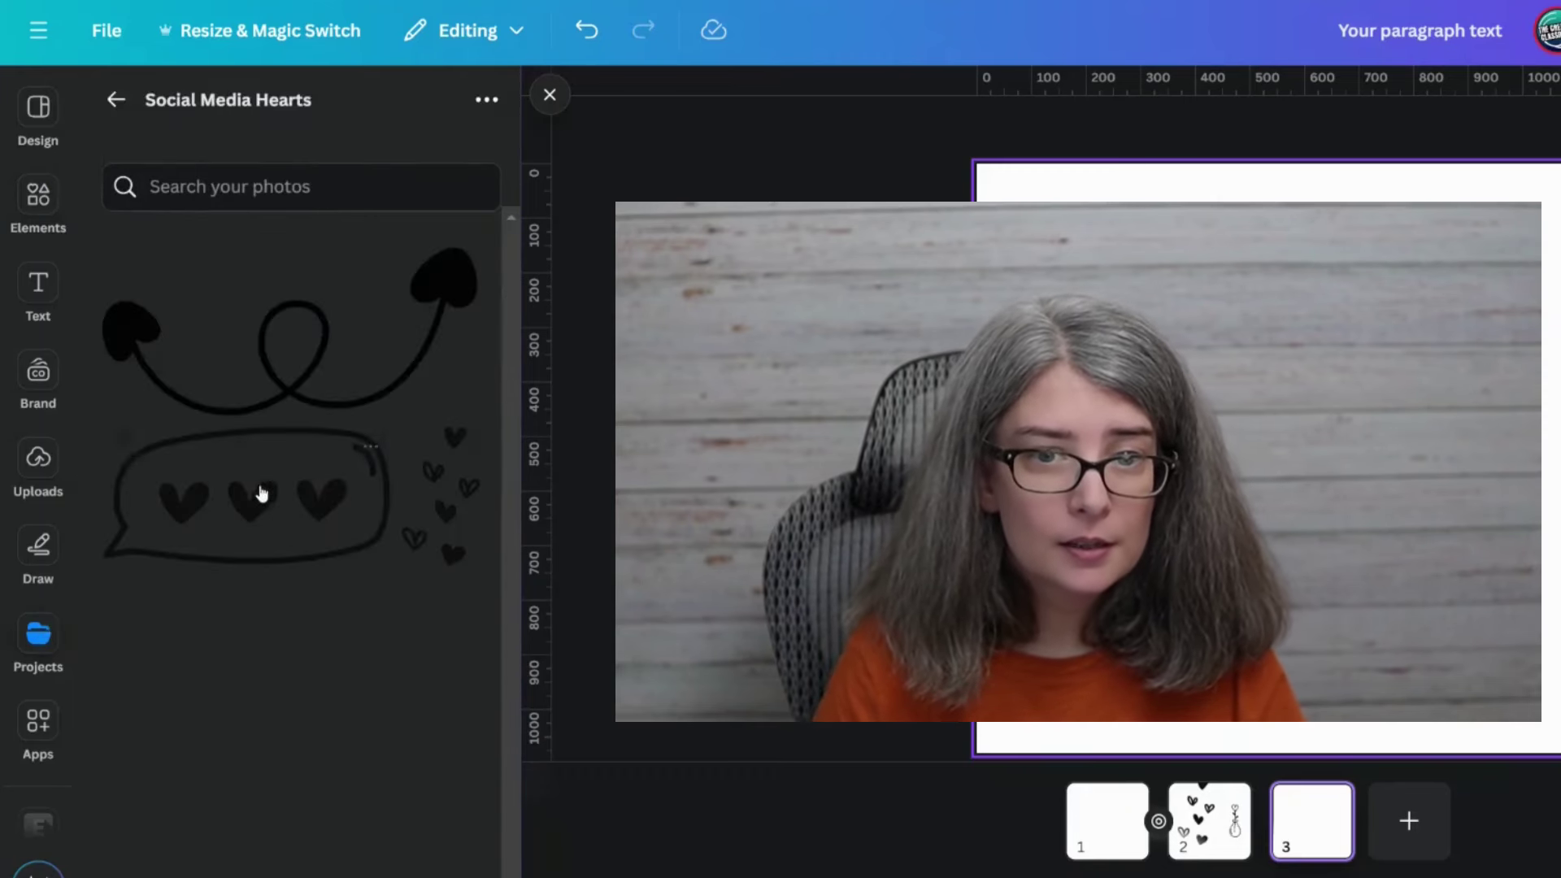
left_click(268, 369)
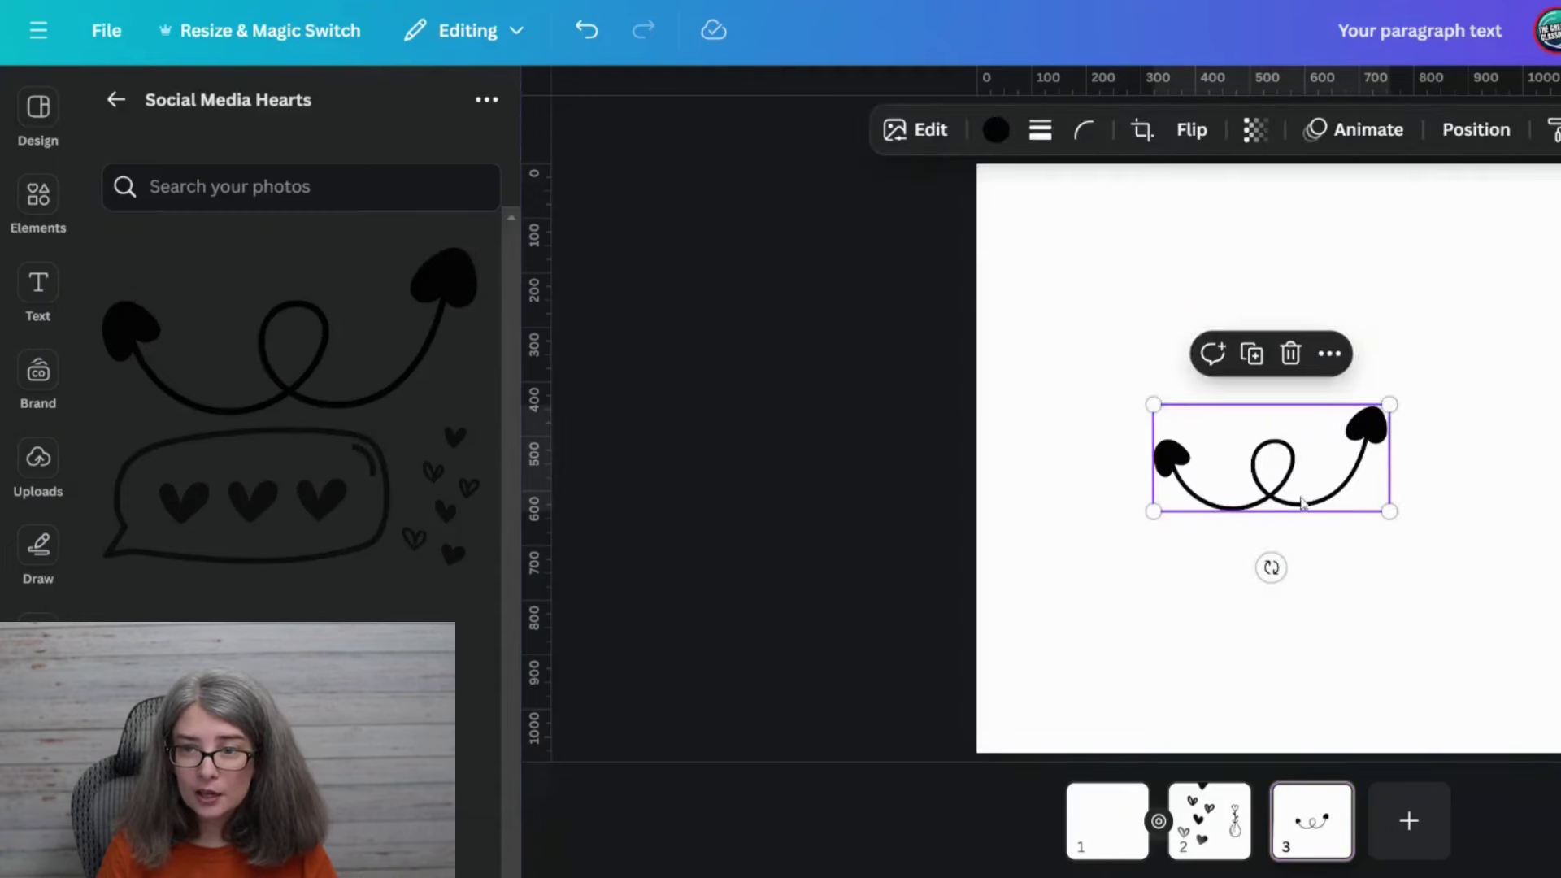
left_click_drag(1170, 459, 1160, 347)
left_click(948, 603)
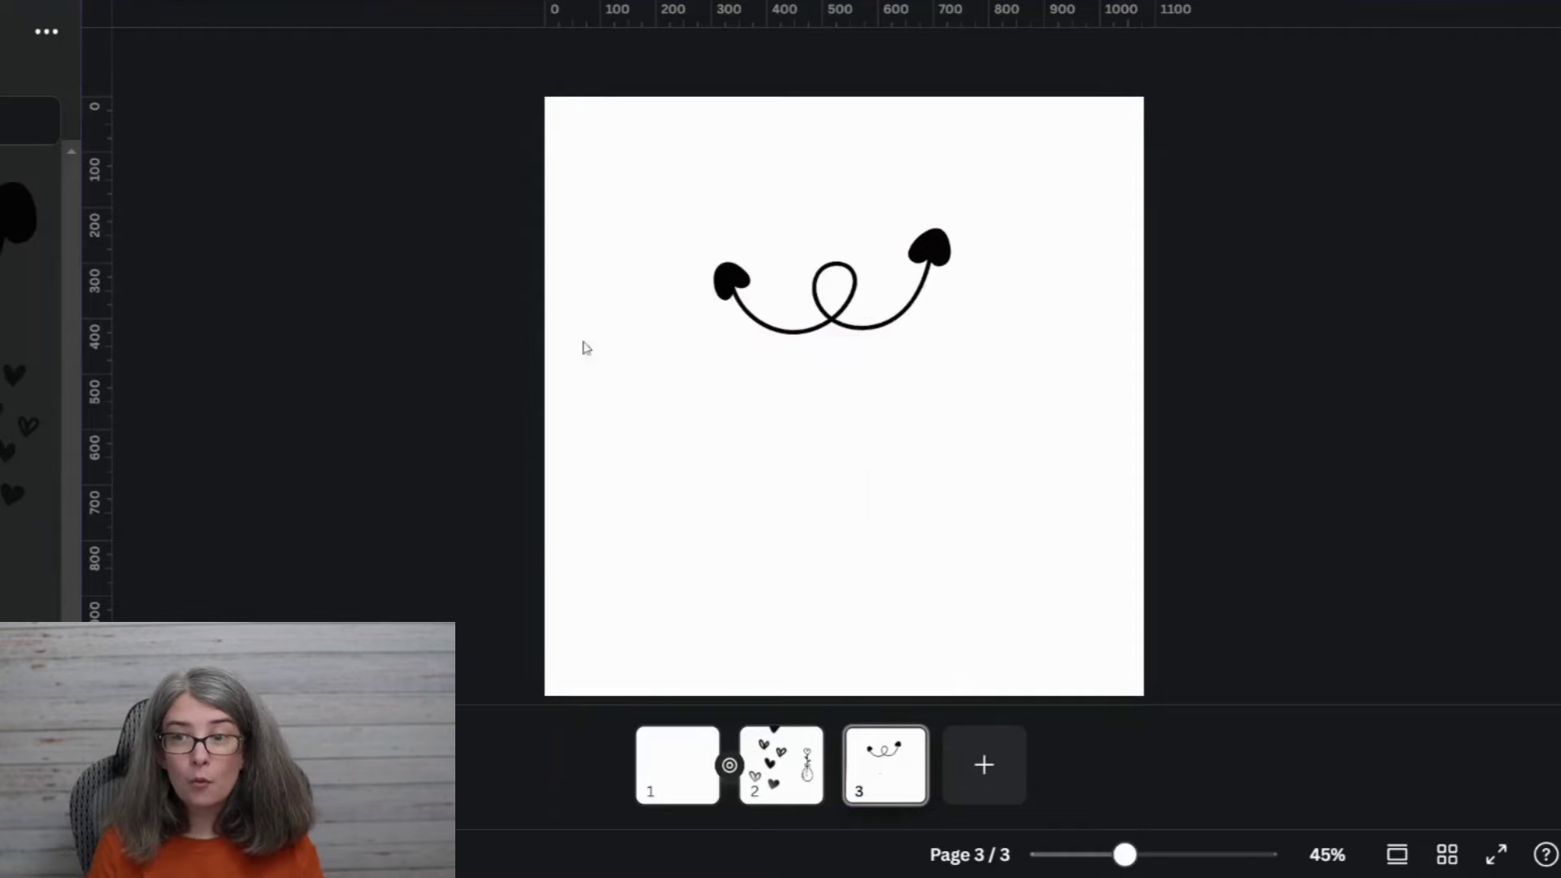
Show the loop-heart doodle's details and view the collection it belongs to
left_click(768, 293)
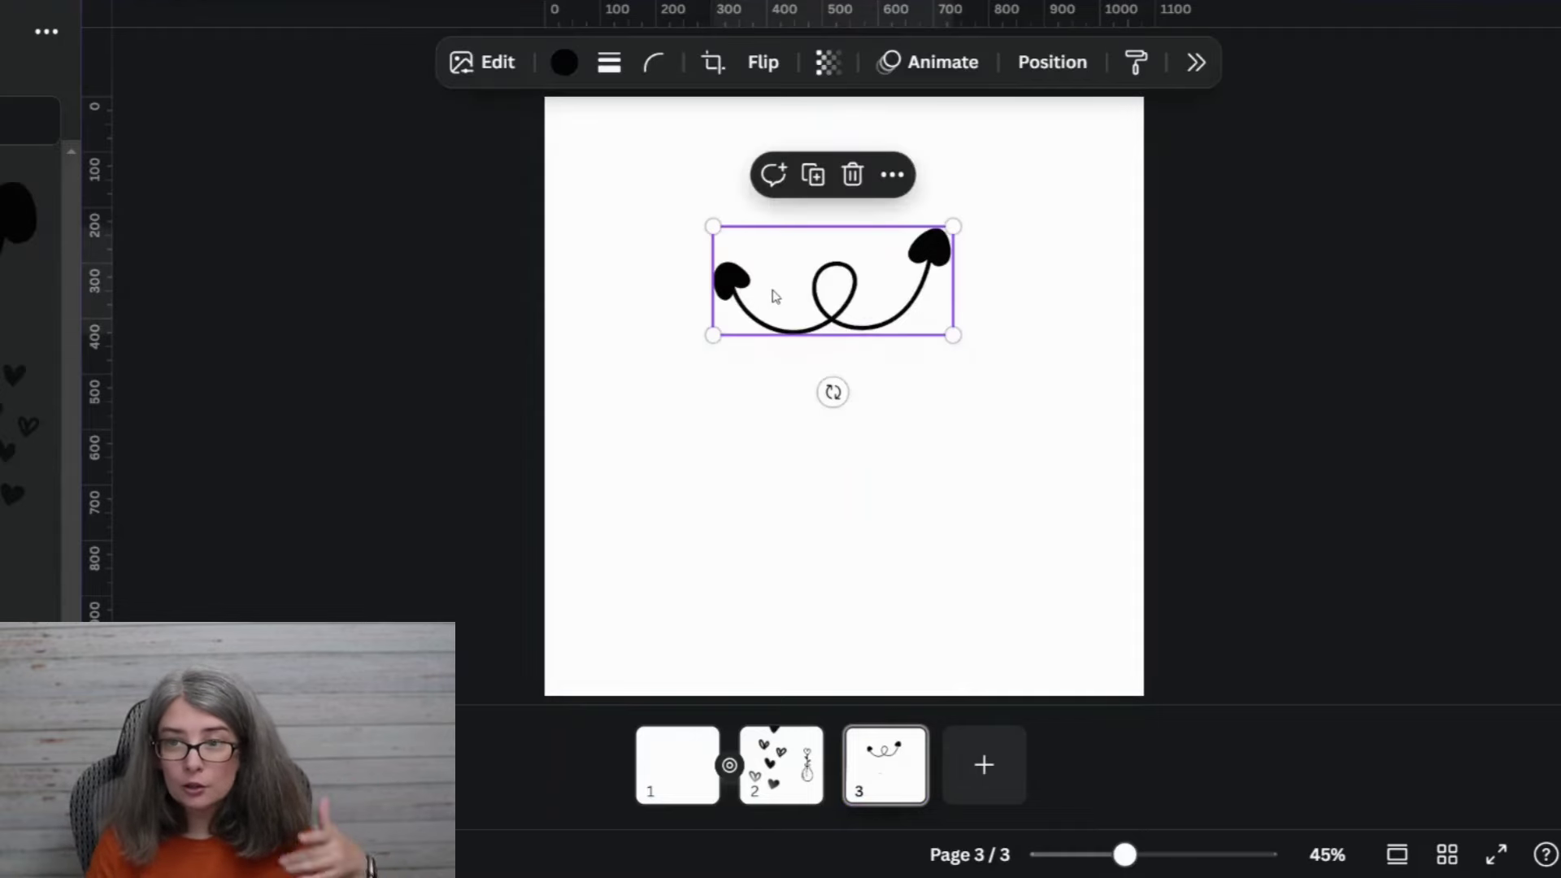
left_click(892, 174)
left_click(1021, 842)
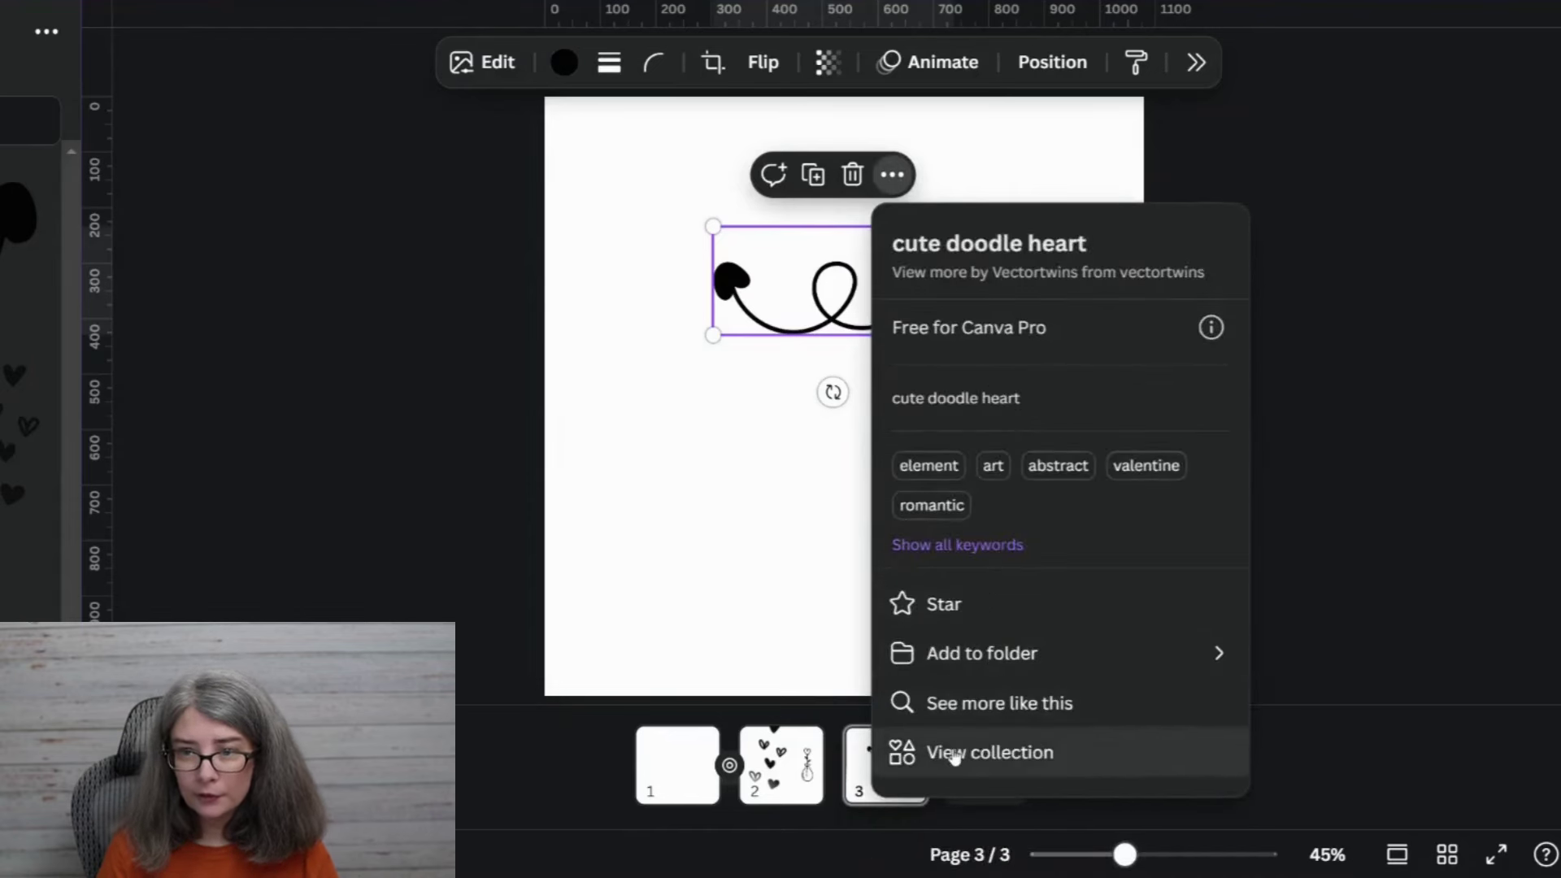
left_click(955, 752)
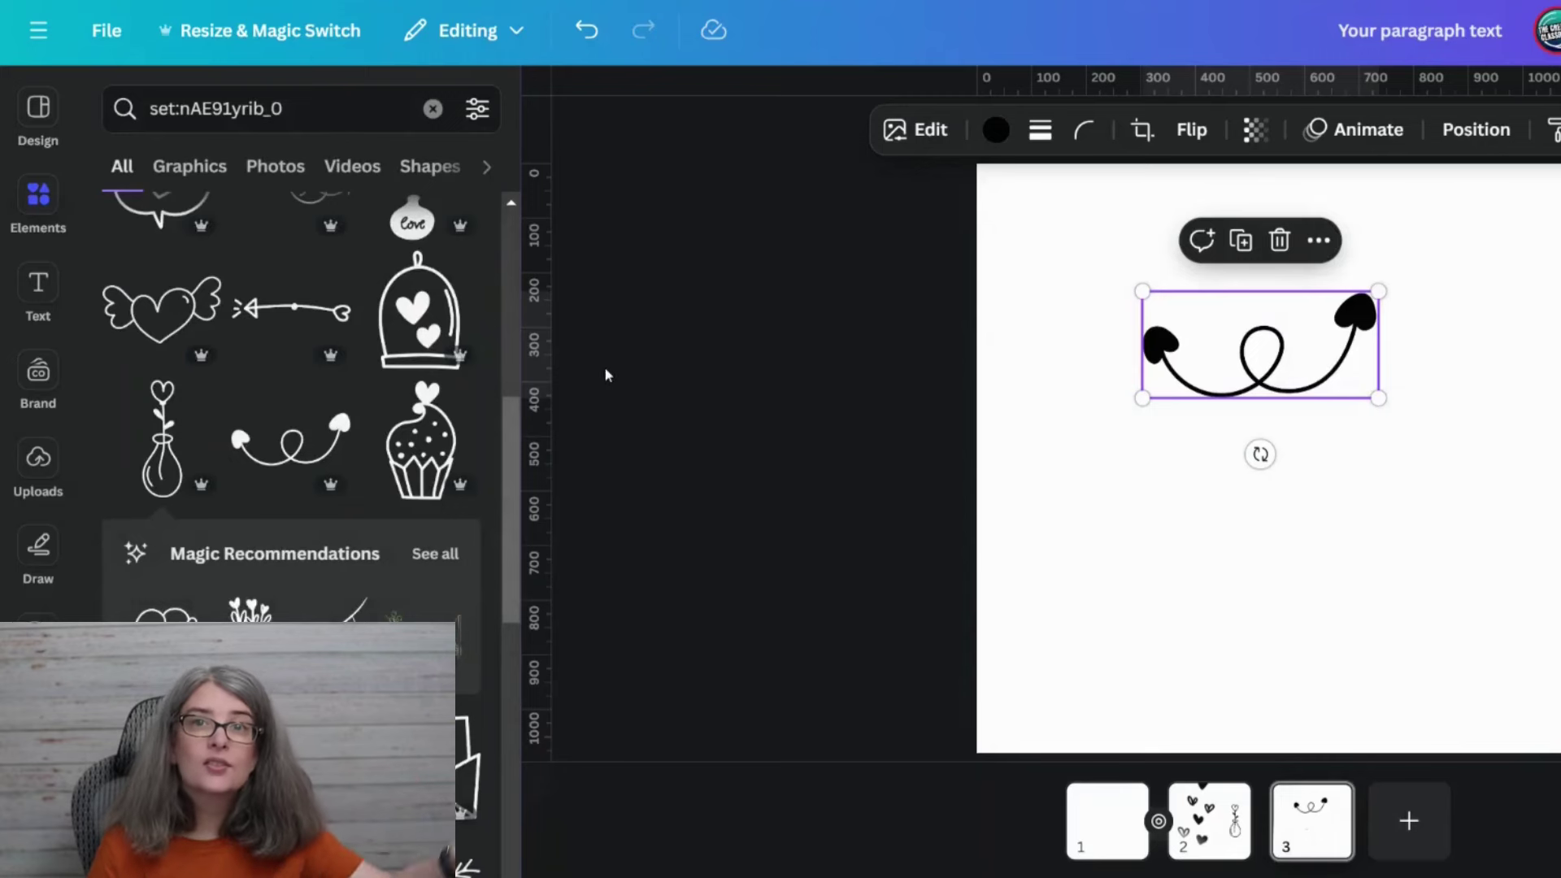